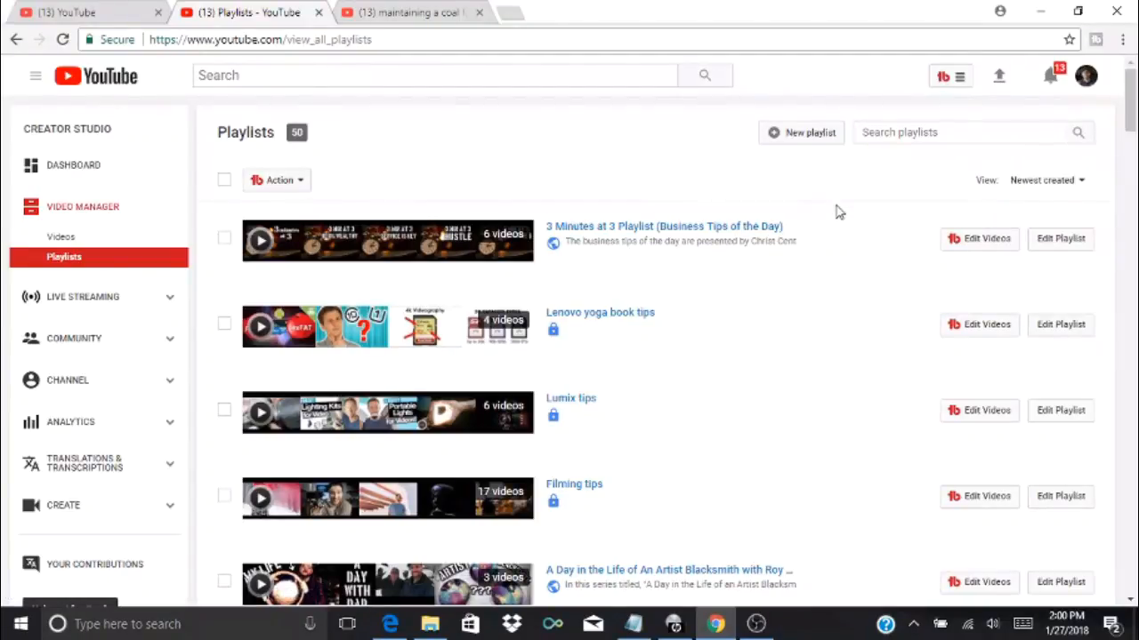
- Create a new private playlist titled "All about Coal Forges"
{"action": "left_click", "coordinate": [806, 135]}
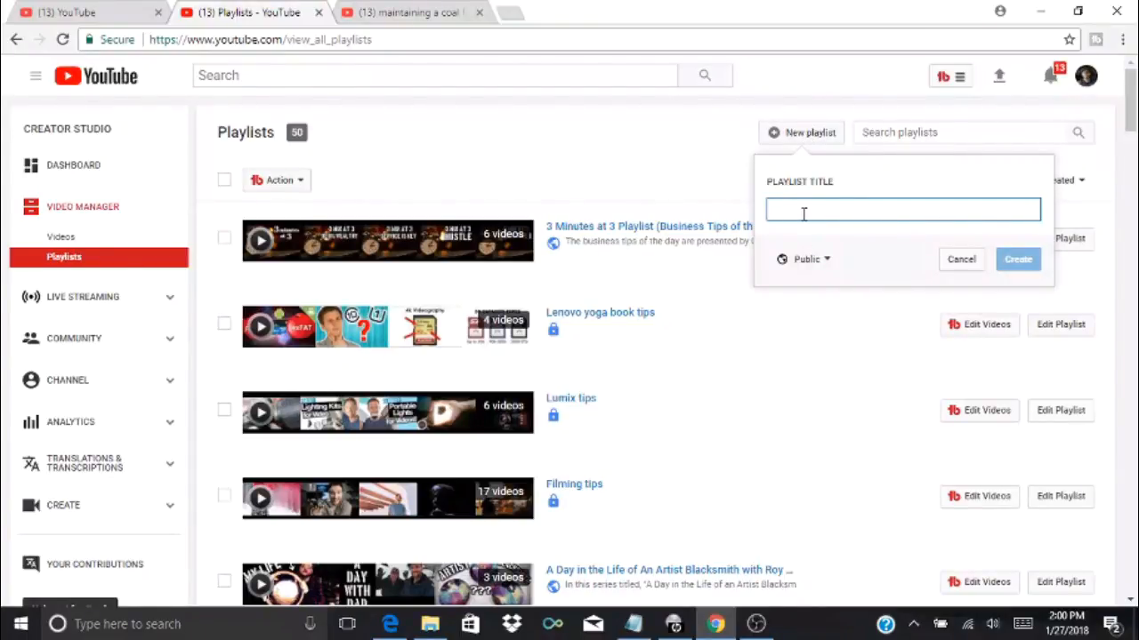
{"action": "type", "text": "All about Coal Forges"}
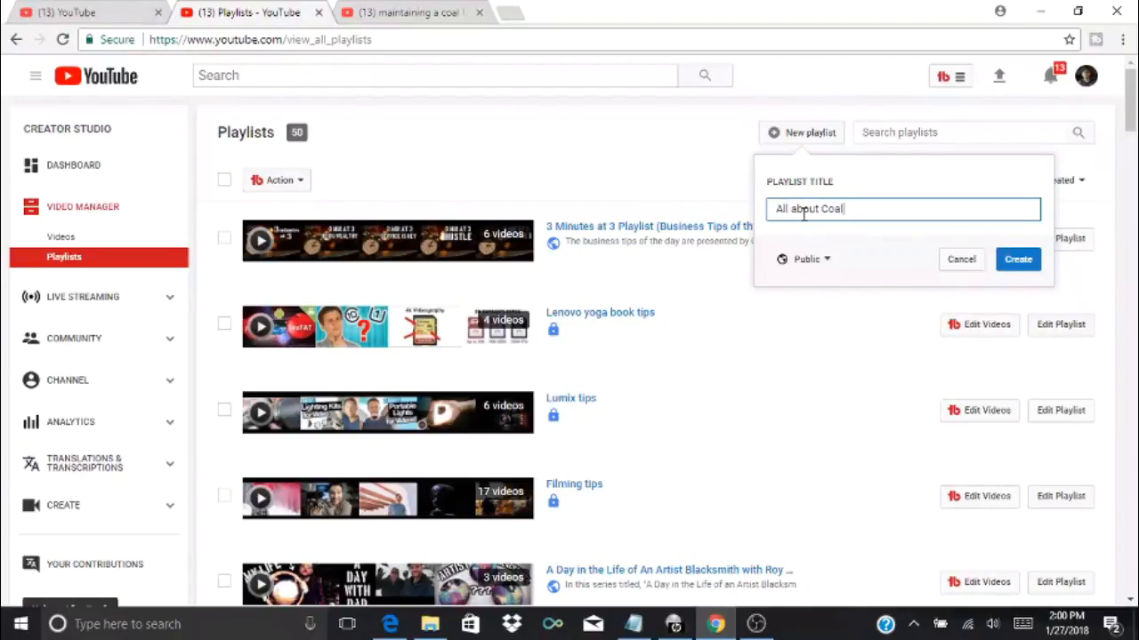
{"action": "left_click", "coordinate": [819, 260]}
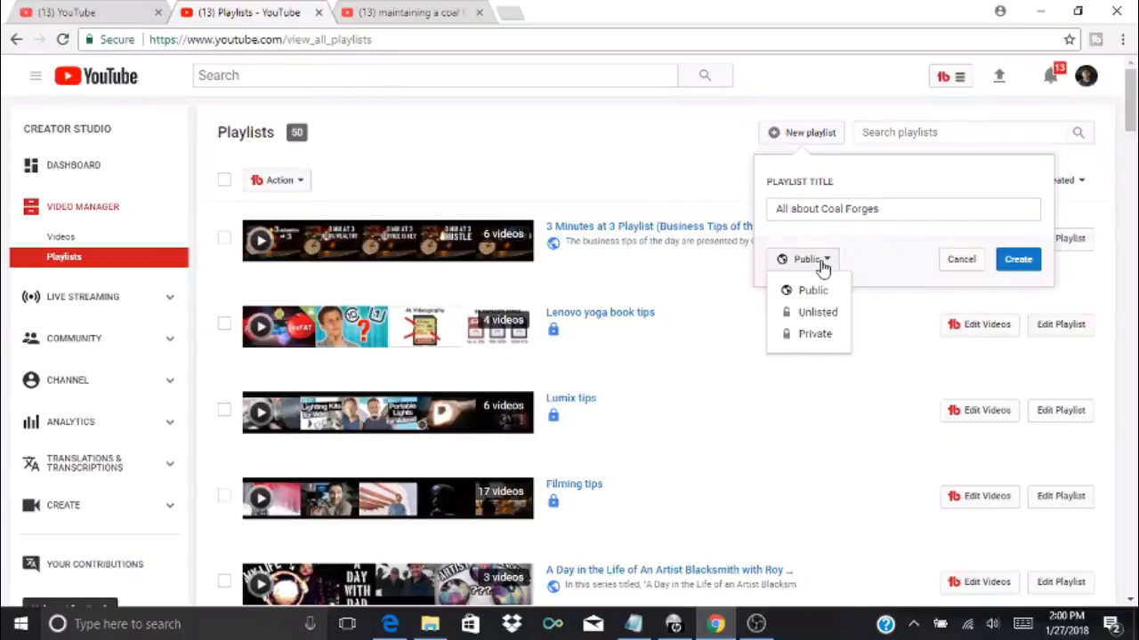
{"action": "left_click", "coordinate": [816, 335]}
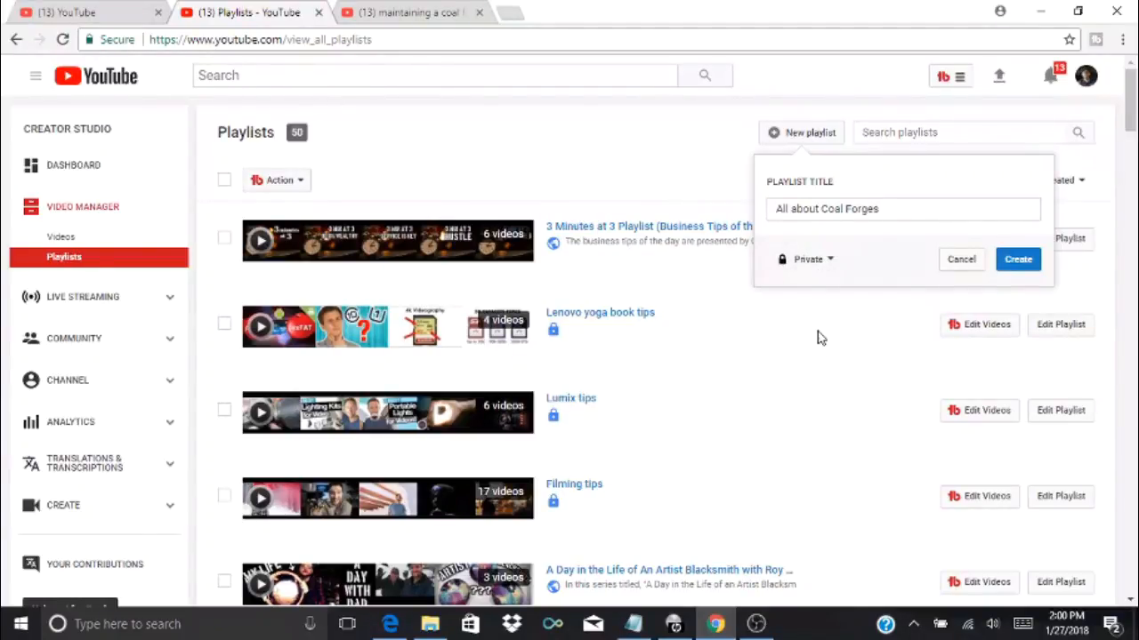
{"action": "left_click", "coordinate": [1019, 260]}
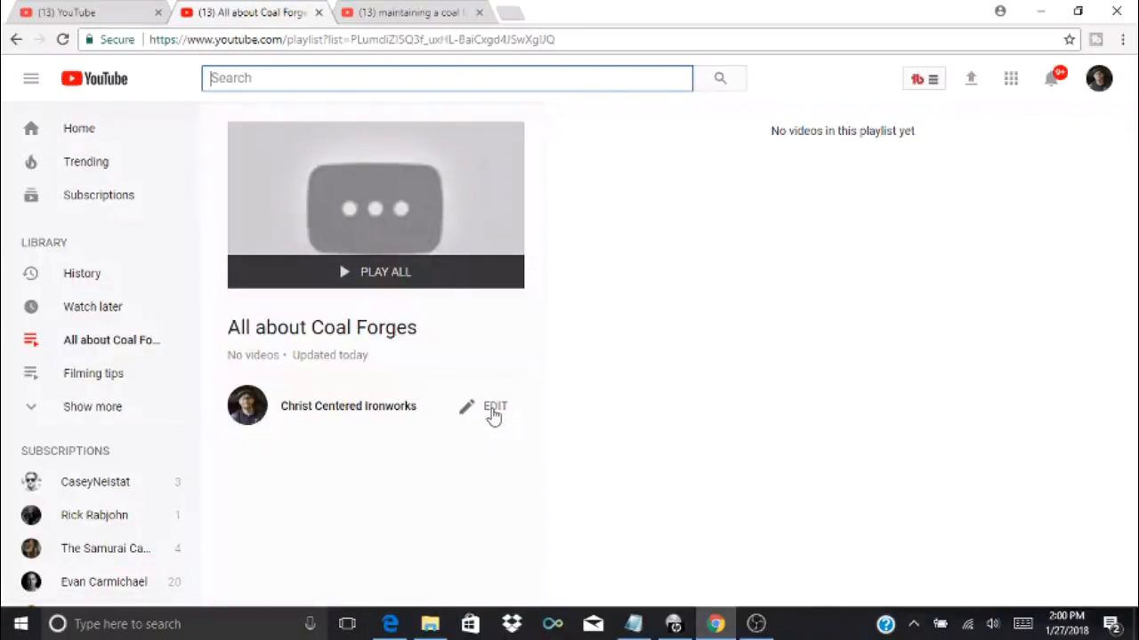
- Open the new "All about Coal Forges" playlist for editing and bring up its dialog for adding videos
{"action": "left_click", "coordinate": [494, 413]}
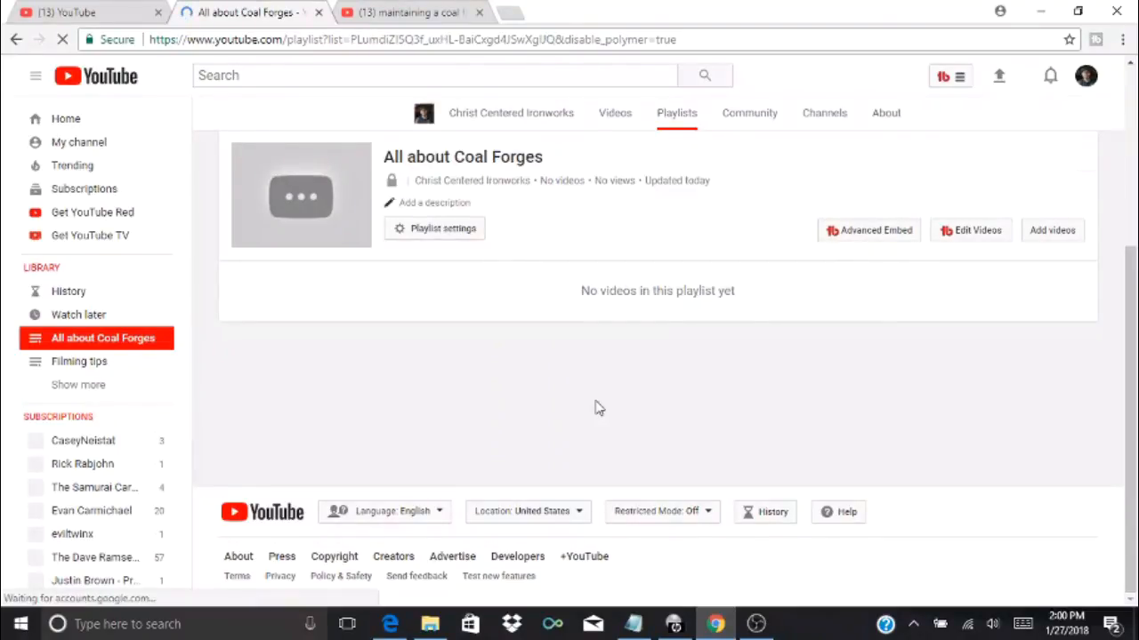
{"action": "left_click_drag", "start_coordinate": [694, 365], "coordinate": [740, 358]}
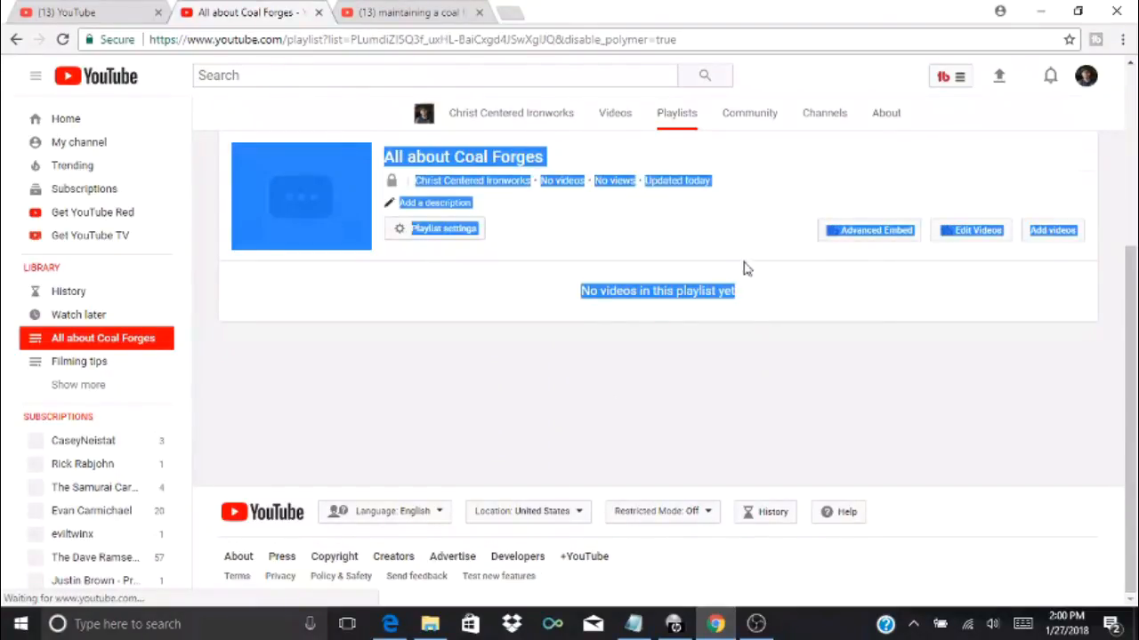
{"action": "left_click", "coordinate": [752, 221]}
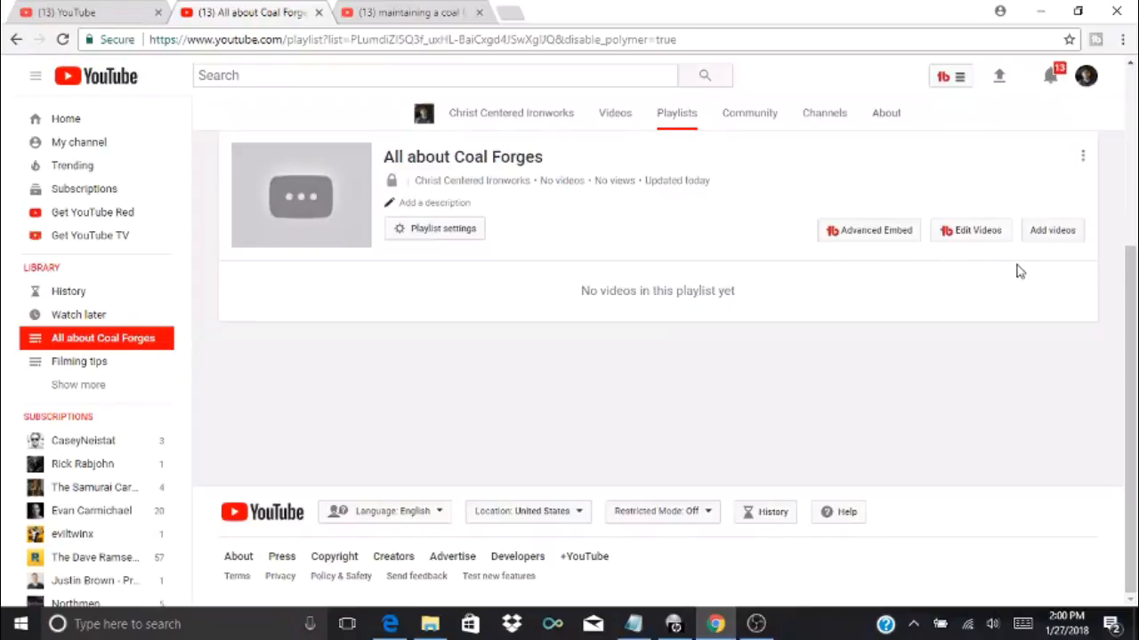
{"action": "left_click", "coordinate": [1054, 232]}
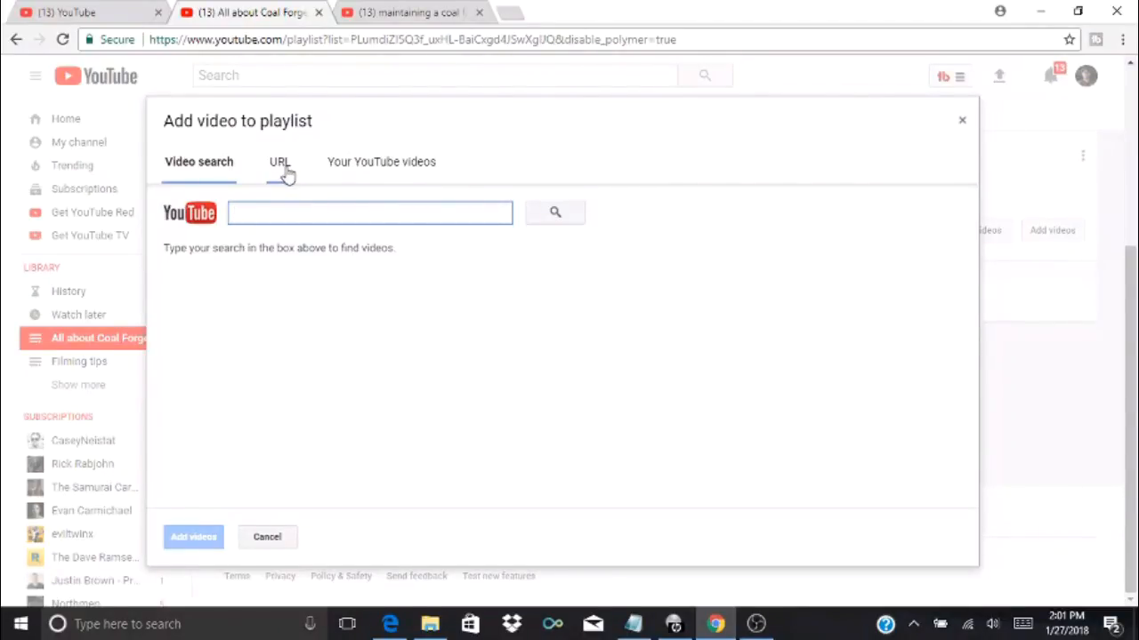
- Look through the channel's own uploads, and search YouTube for "christ centered ironworks coal" to find videos for the playlist
{"action": "left_click", "coordinate": [387, 174]}
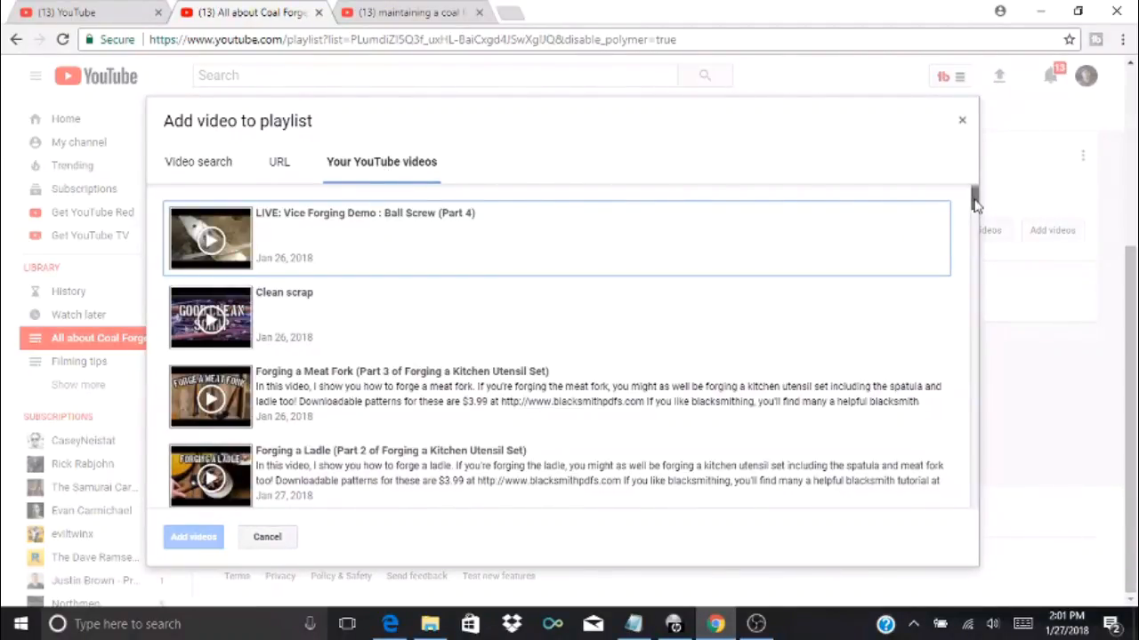
{"action": "left_click_drag", "start_coordinate": [975, 203], "coordinate": [975, 171]}
{"action": "left_click", "coordinate": [198, 170]}
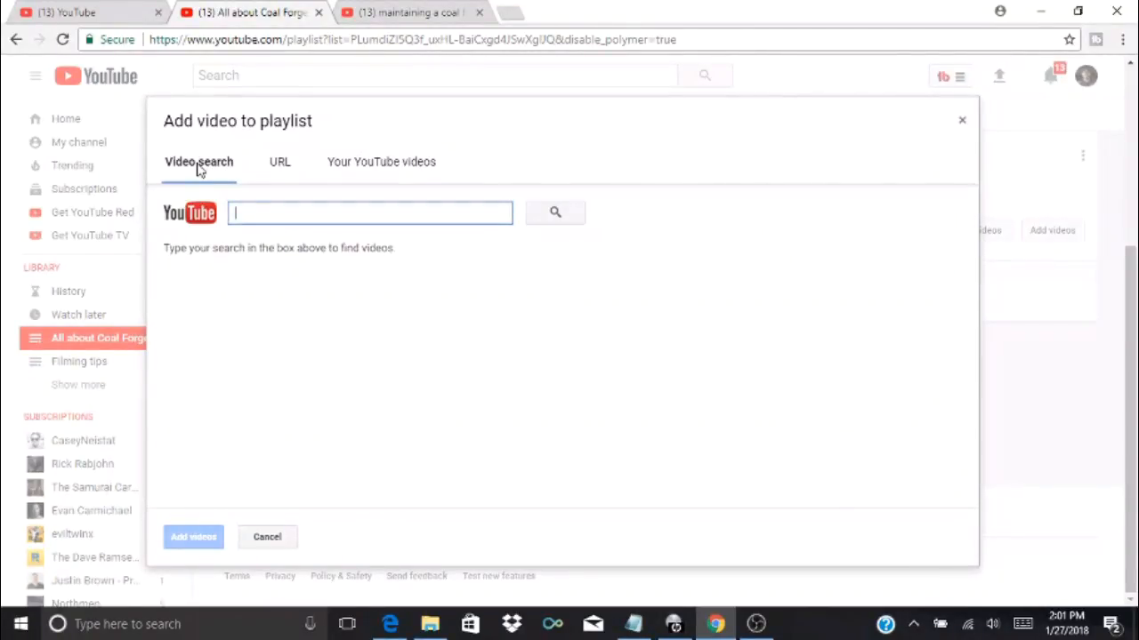
{"action": "type", "text": "christ centered"}
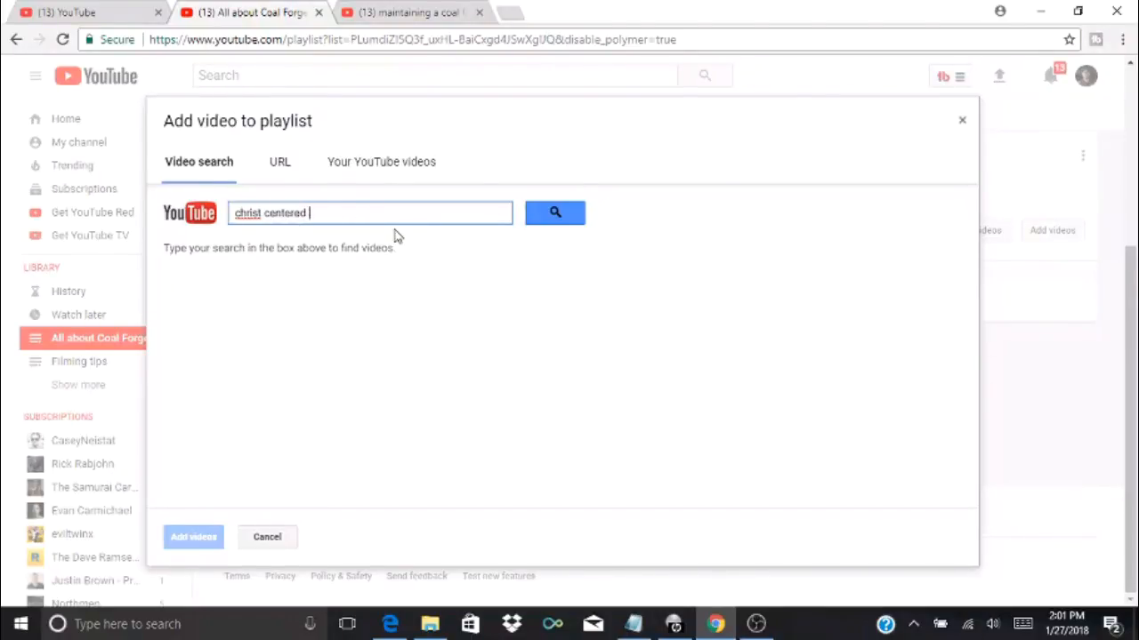
{"action": "type", "text": "coal"}
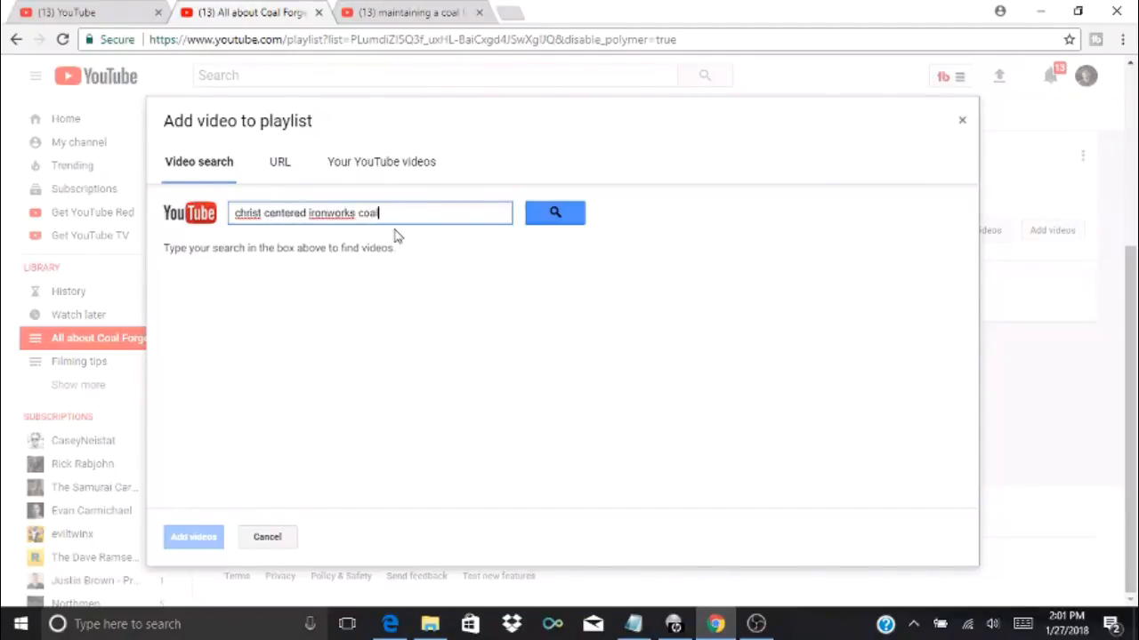
{"action": "left_click", "coordinate": [572, 213]}
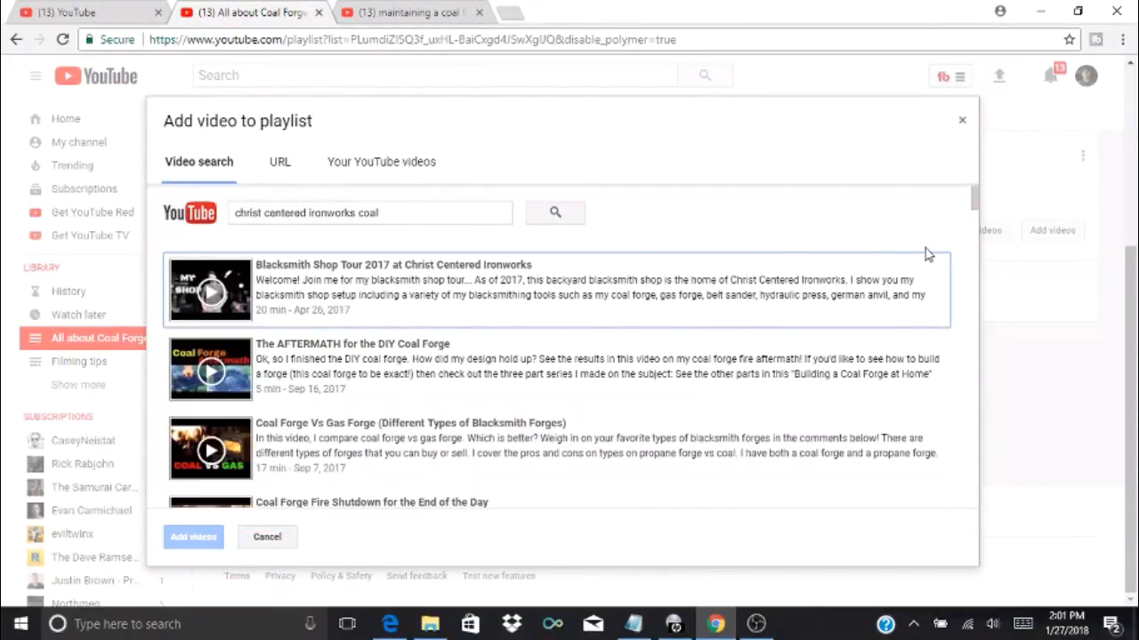
- Select the videos "Coal Forge Vs Gas Forge", "Coal Forge Fire Shutdown for the End of the Day" and "Coal Swab VS Dipper Can" in the results
{"action": "scroll", "coordinate": [976, 212], "scroll_direction": "down", "scroll_amount": 2}
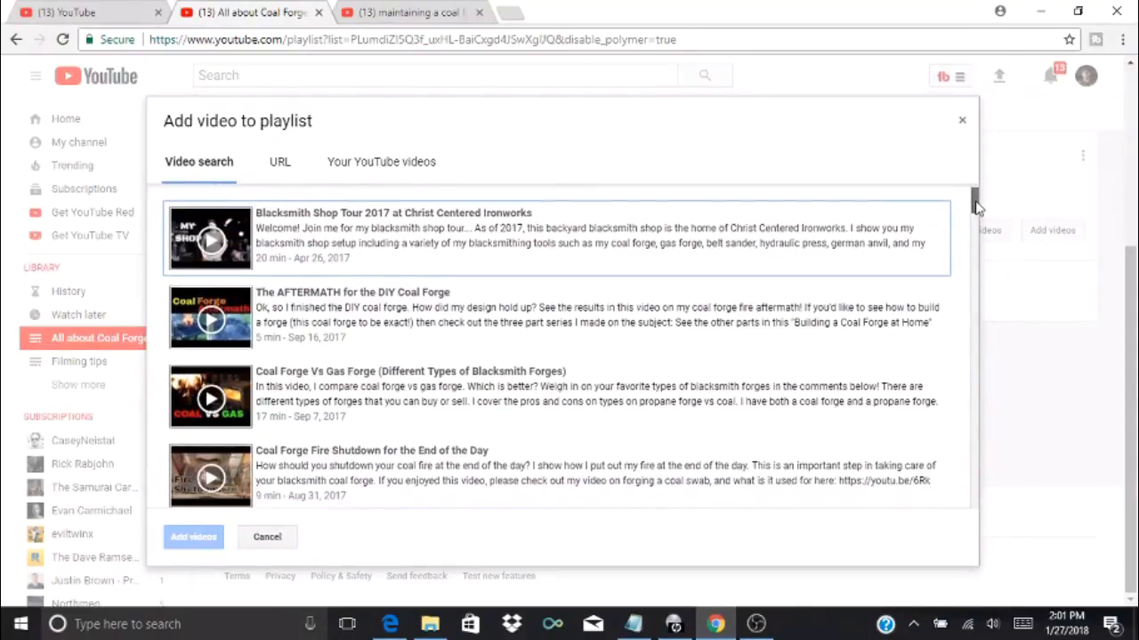
{"action": "scroll", "coordinate": [977, 212], "scroll_direction": "down", "scroll_amount": 1}
{"action": "scroll", "coordinate": [977, 211], "scroll_direction": "up", "scroll_amount": 1}
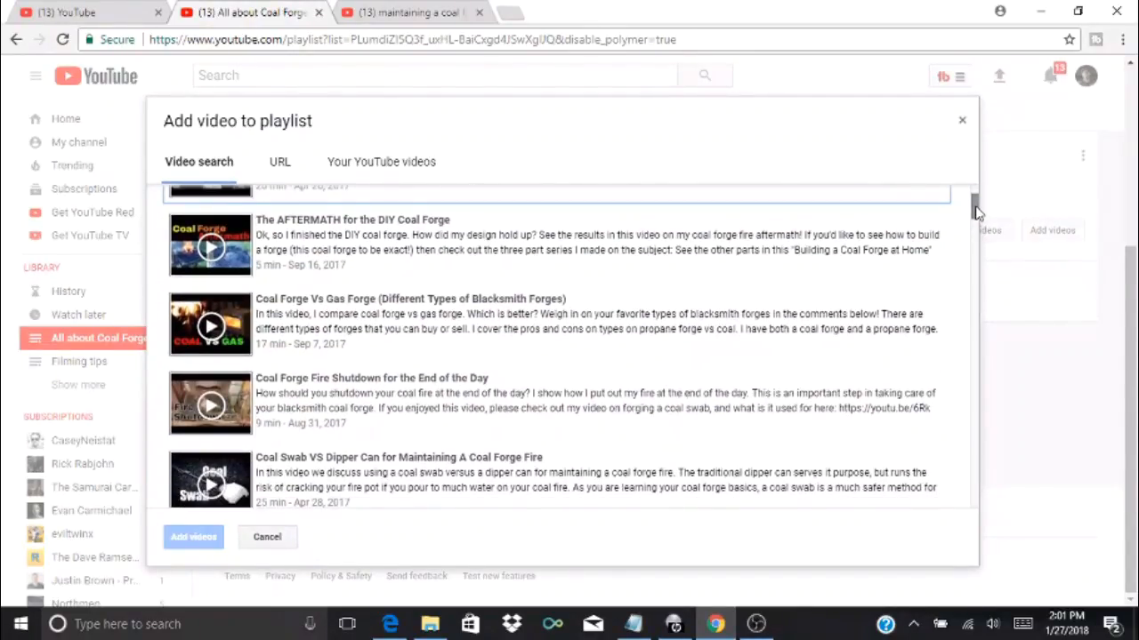
{"action": "left_click", "coordinate": [523, 322]}
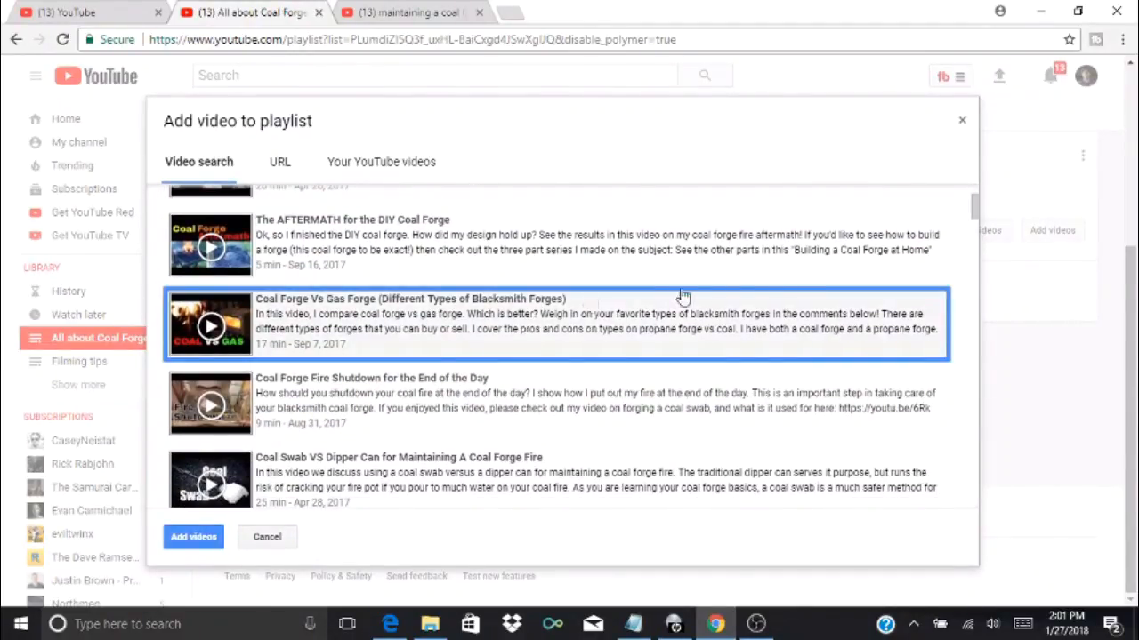
{"action": "left_click", "coordinate": [491, 411]}
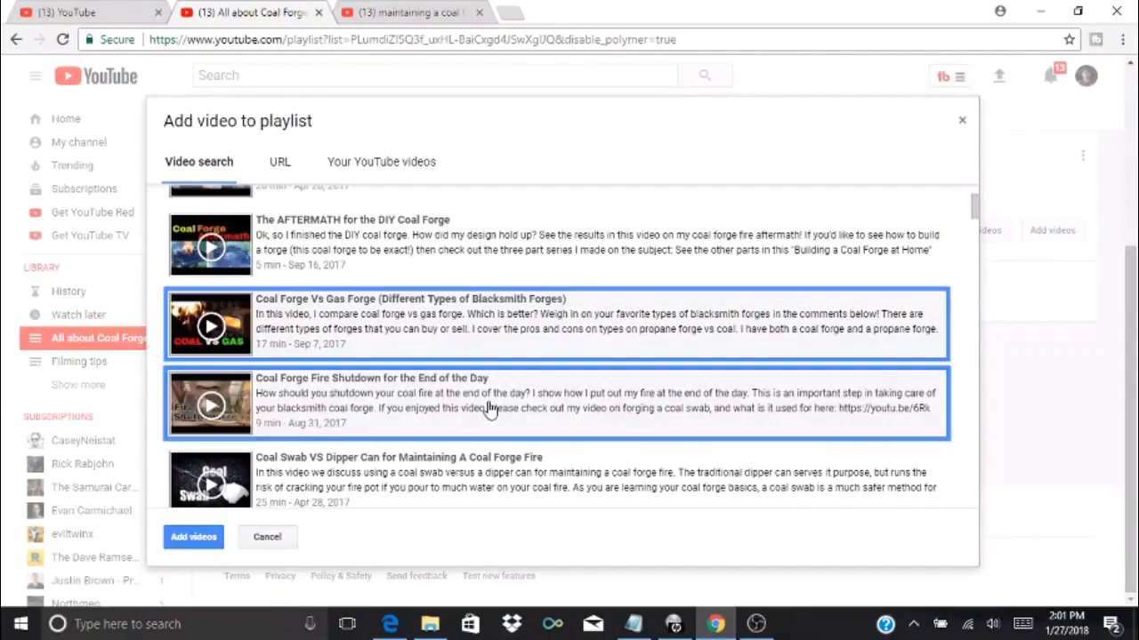
{"action": "left_click", "coordinate": [487, 478]}
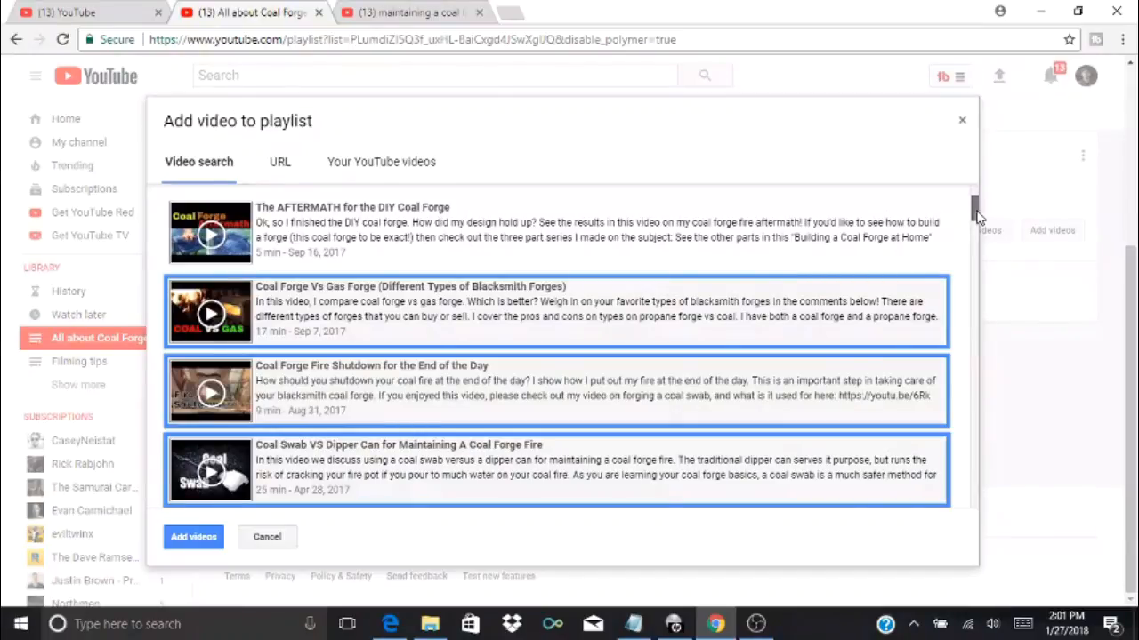
- Also select "FORGE HACK: The lazy man's way of starting a coal forge fire!", "Starting a Coal Forge Fire" and "The Importance of Packing Your Coal Fire"
{"action": "left_click_drag", "start_coordinate": [975, 213], "coordinate": [976, 238]}
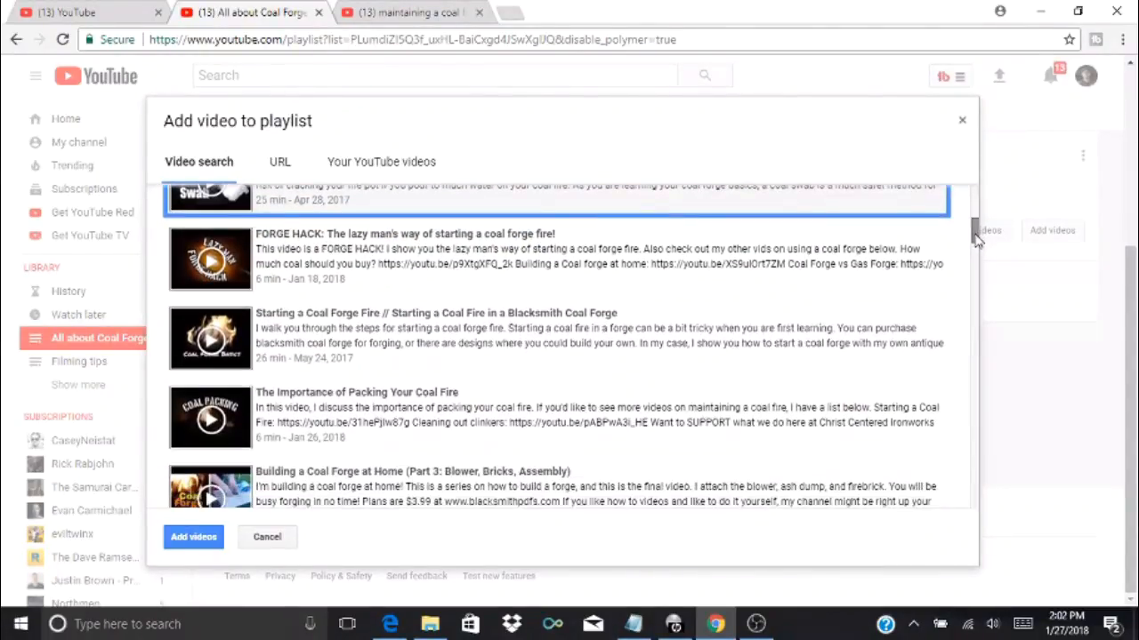
{"action": "left_click", "coordinate": [525, 265]}
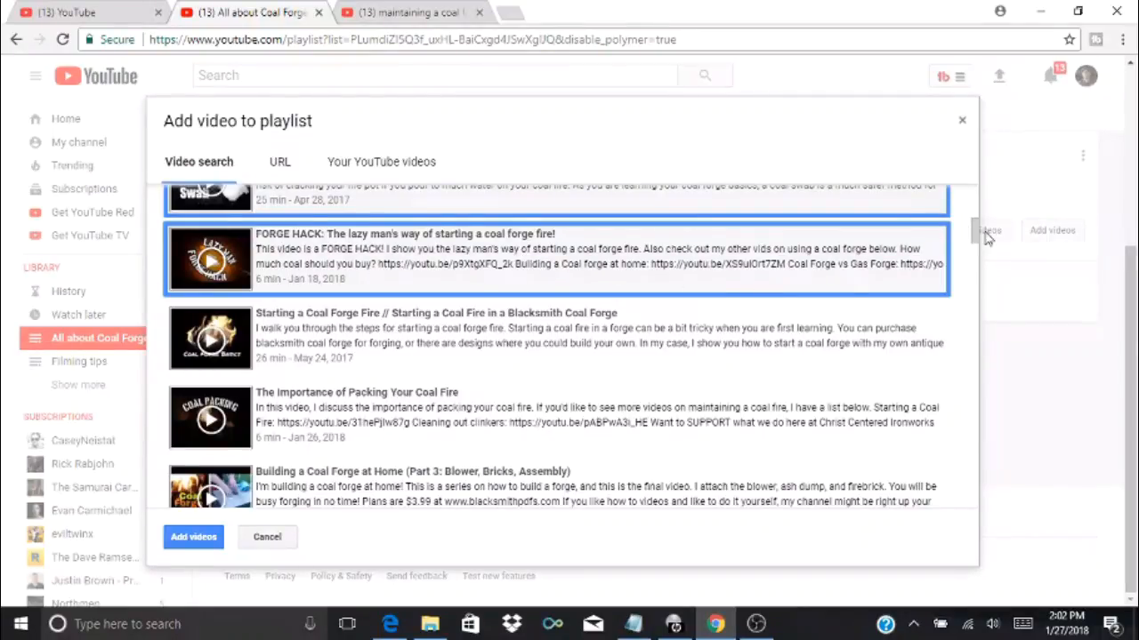
{"action": "left_click", "coordinate": [583, 327]}
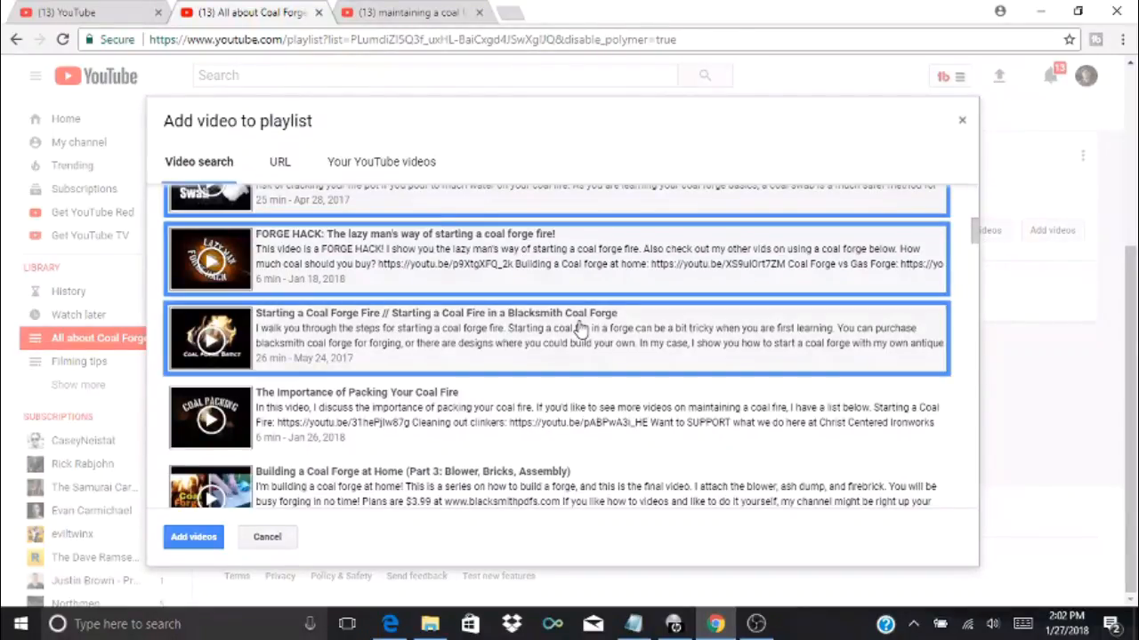
{"action": "left_click", "coordinate": [669, 400]}
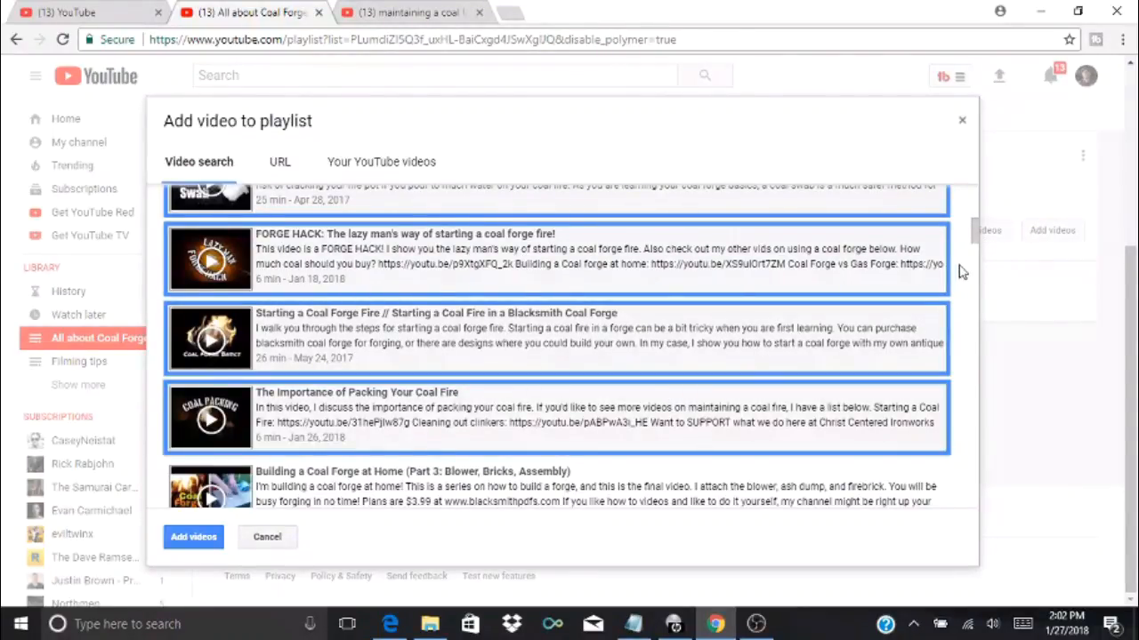
- Also select "How much coal should you buy?" and "Building A Coal Forge at Home (Part 2: Making the Tueyer/Tee Pipe)"
{"action": "scroll", "coordinate": [976, 232], "scroll_direction": "down", "scroll_amount": 2}
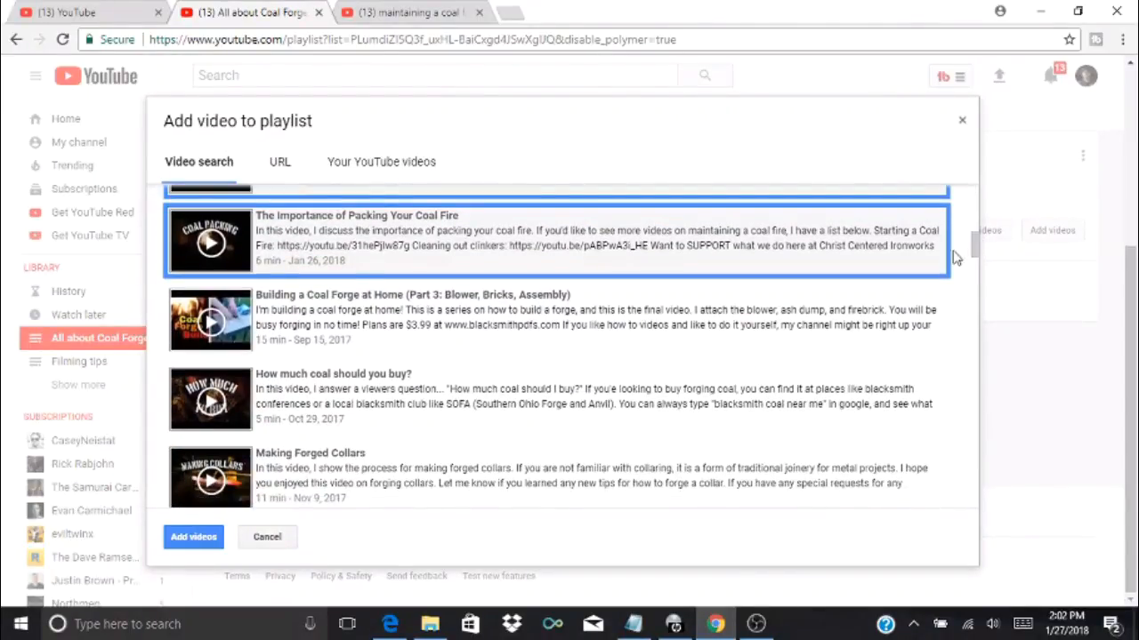
{"action": "left_click", "coordinate": [672, 394]}
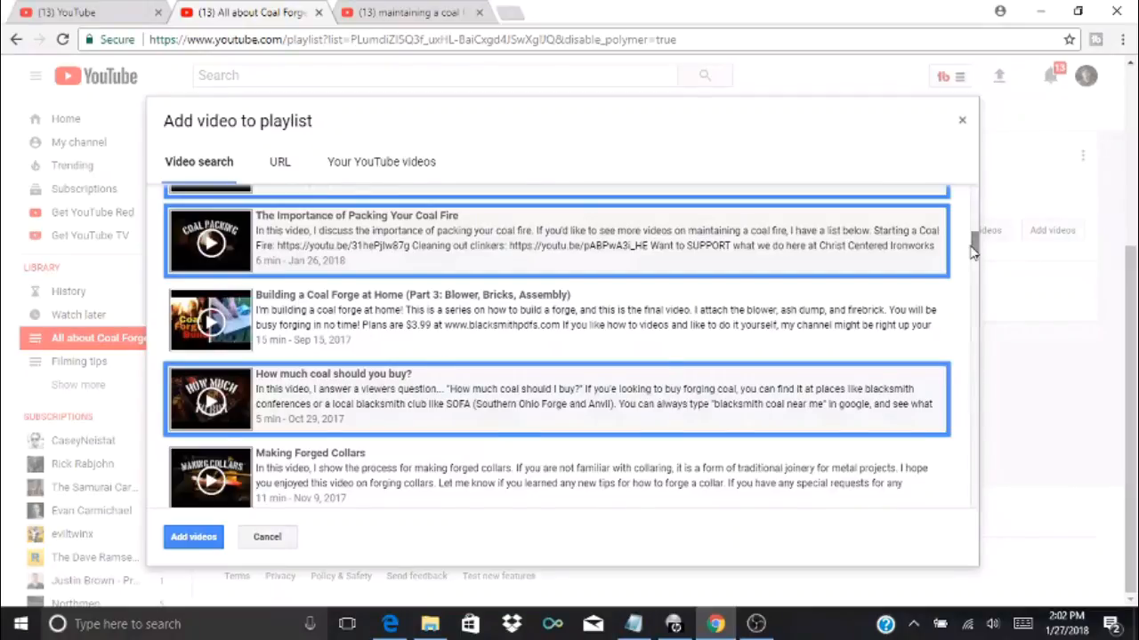
{"action": "mouse_move", "coordinate": [976, 251]}
{"action": "left_mouse_down"}
{"action": "mouse_move", "coordinate": [976, 273]}
{"action": "mouse_move", "coordinate": [975, 252]}
{"action": "left_mouse_up"}
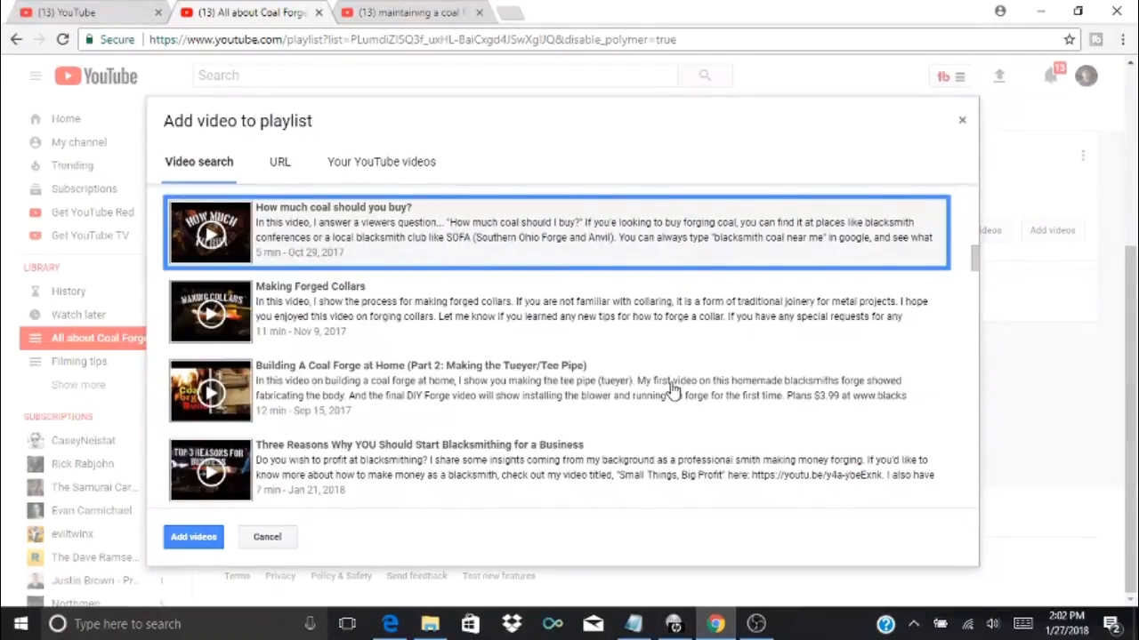
{"action": "left_click", "coordinate": [643, 386]}
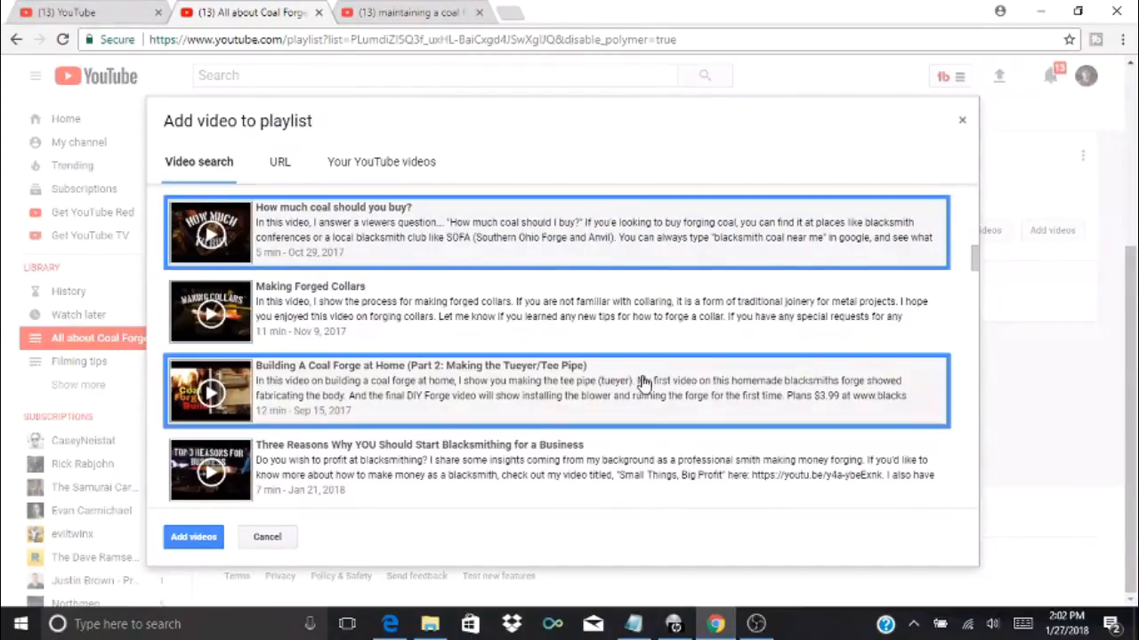
- Select two more videos and "Cleaning Out Clinkers" further down the results, and add all selected videos to the playlist
{"action": "left_click_drag", "start_coordinate": [975, 263], "coordinate": [972, 309]}
{"action": "left_click", "coordinate": [763, 325]}
{"action": "left_click", "coordinate": [805, 354]}
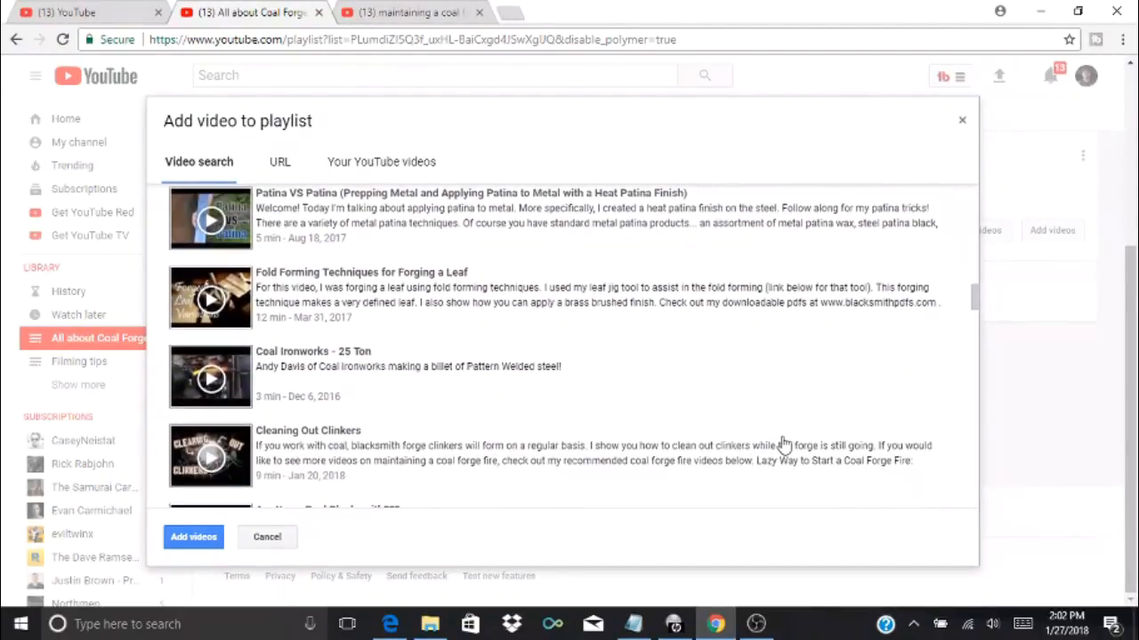
{"action": "left_click", "coordinate": [783, 445]}
{"action": "left_click", "coordinate": [195, 541]}
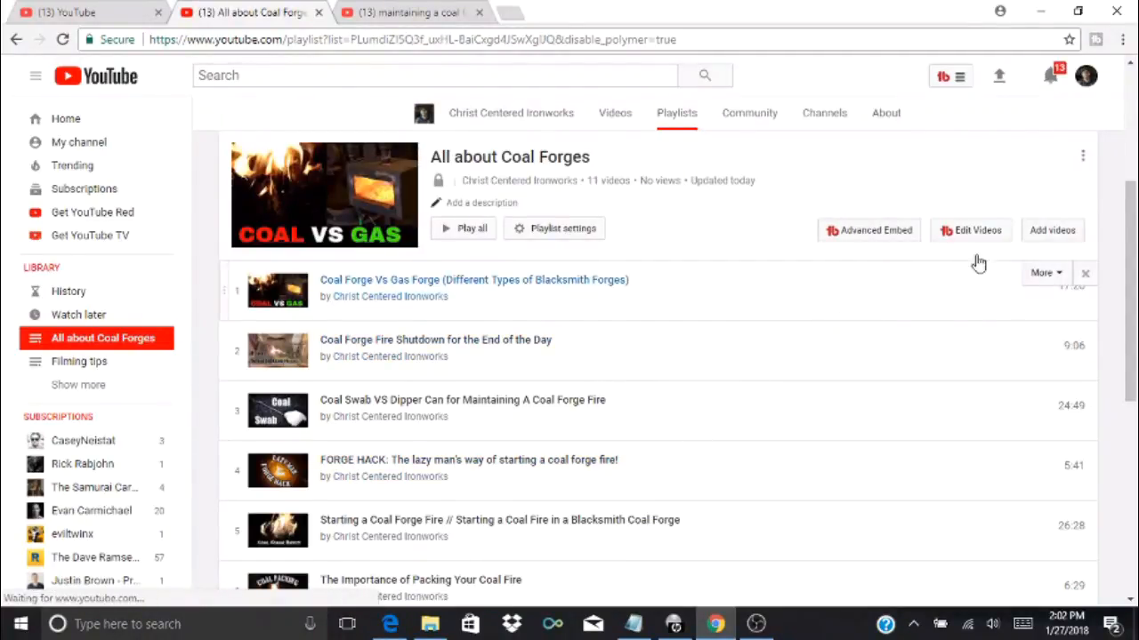
- Reopen the dialog for adding more videos to the "All about Coal Forges" playlist
{"action": "left_click", "coordinate": [1038, 238]}
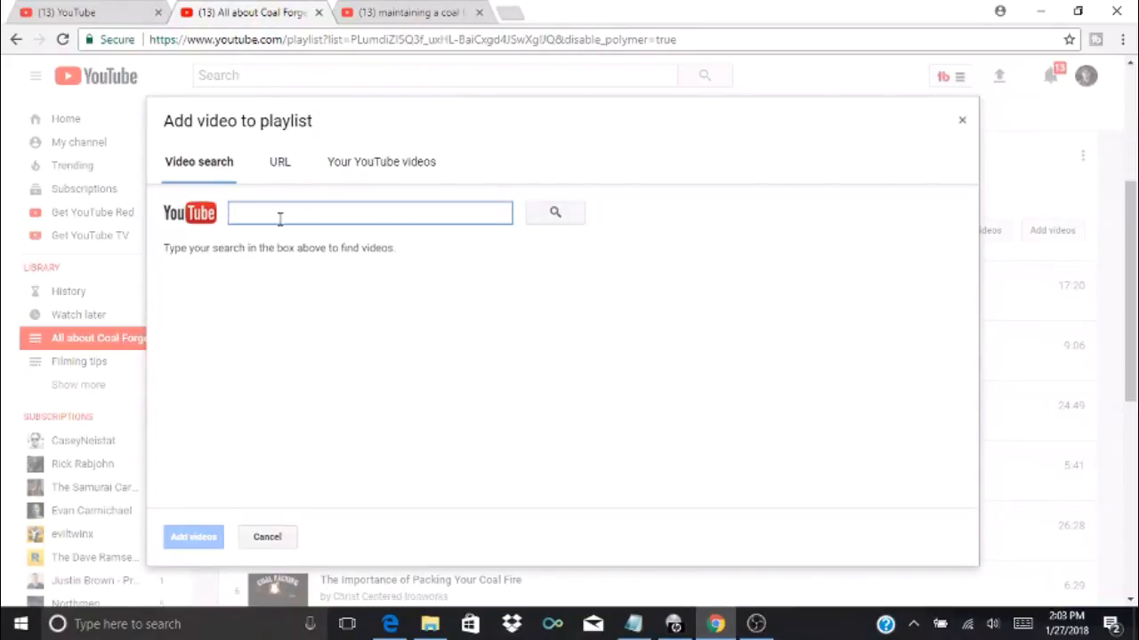
{"action": "type", "text": "coal"}
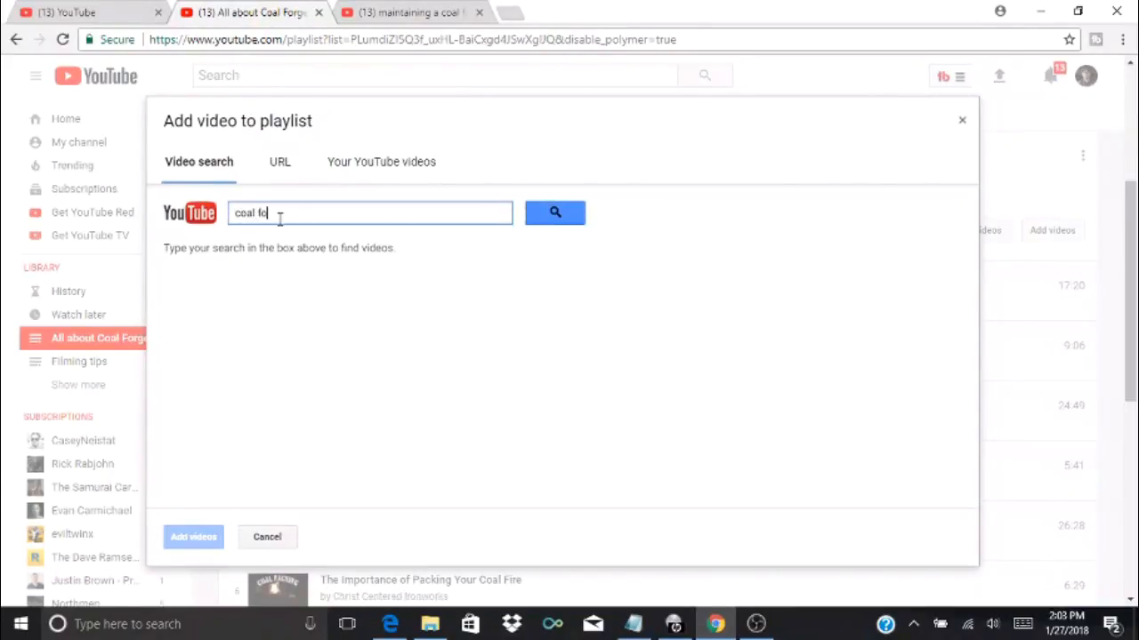
{"action": "type", "text": " fo"}
{"action": "key", "text": "BackSpace"}
{"action": "key", "text": "BackSpace"}
{"action": "key", "text": "BackSpace"}
{"action": "key", "text": "BackSpace"}
{"action": "key", "text": "BackSpace"}
{"action": "key", "text": "BackSpace"}
{"action": "key", "text": "BackSpace"}
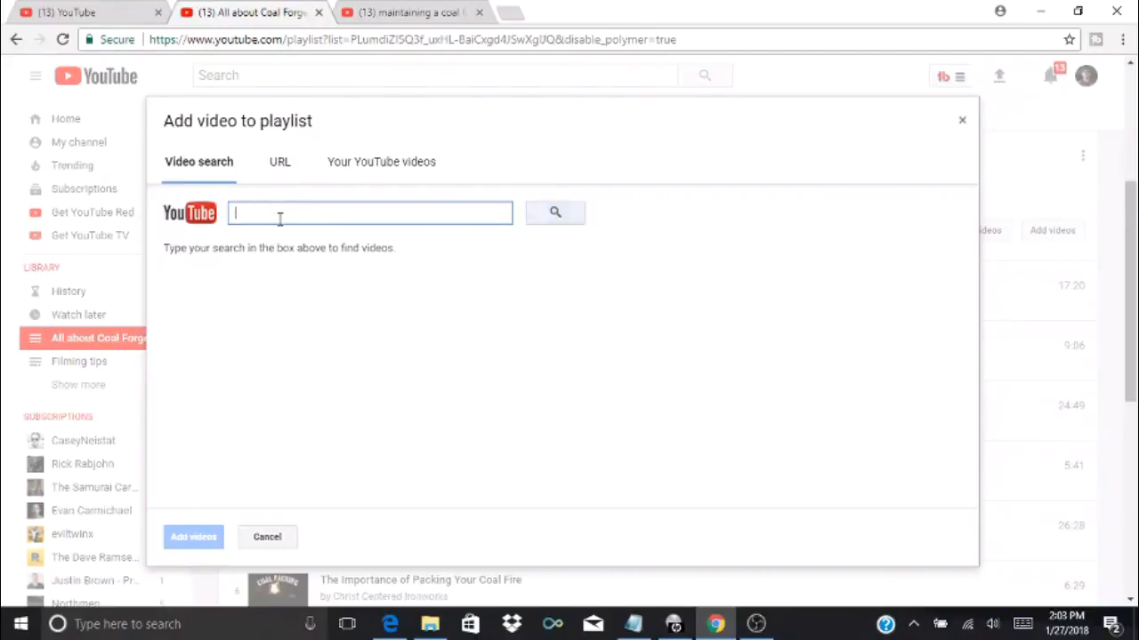
- Search YouTube for "maintaining a coal forge" to find further videos for the playlist
{"action": "type", "text": "maintaining "}
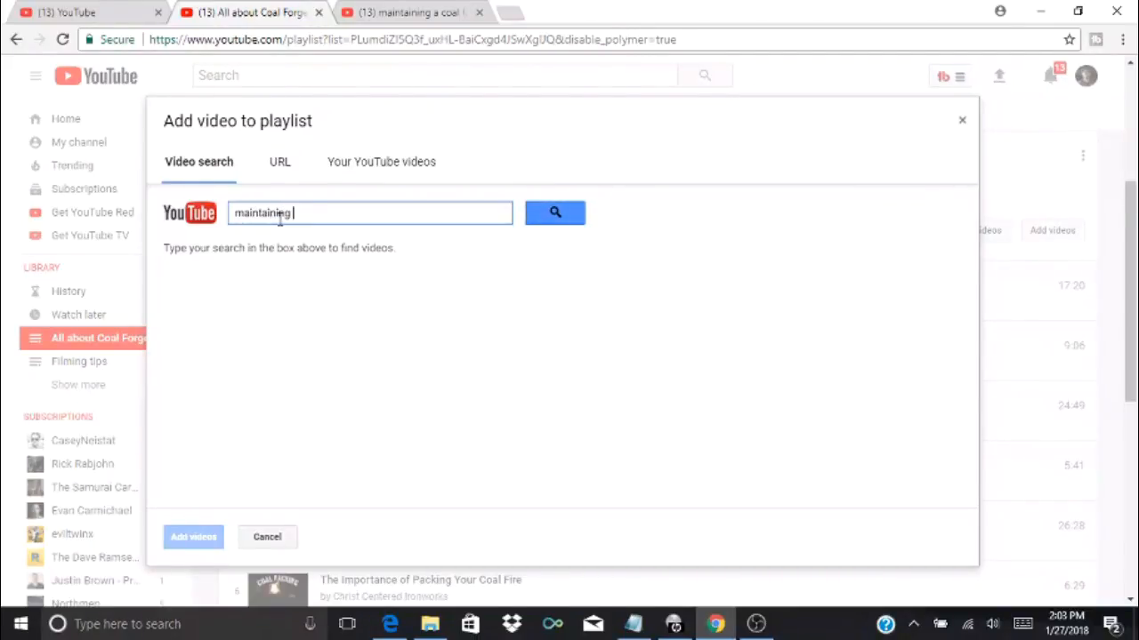
{"action": "type", "text": "a coal forge"}
{"action": "left_click", "coordinate": [550, 214]}
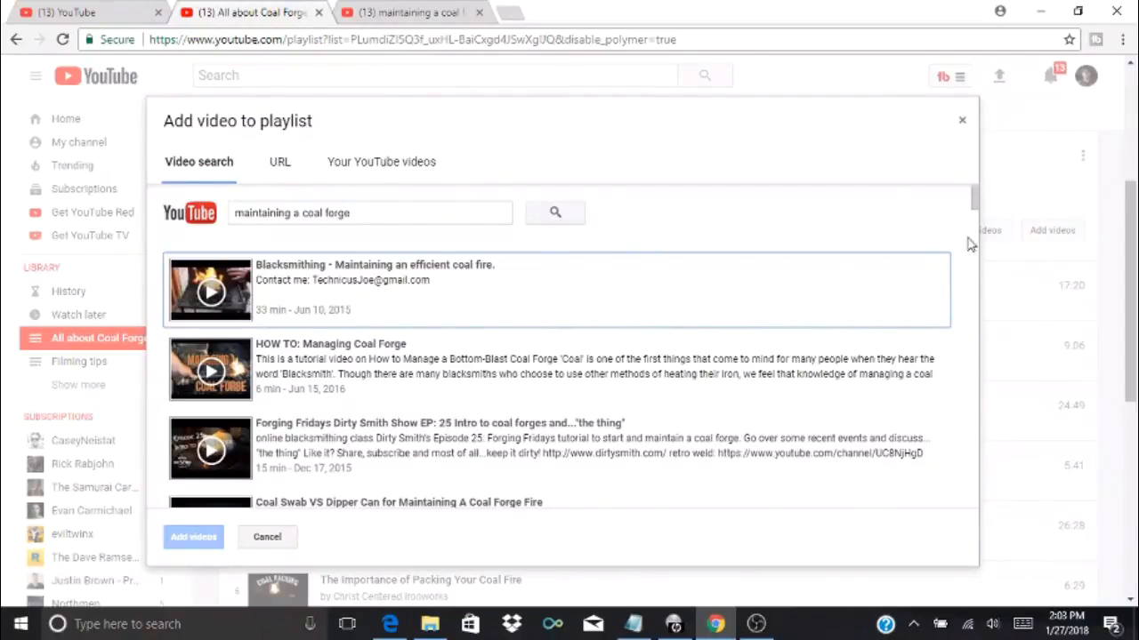
{"action": "scroll", "coordinate": [976, 196], "scroll_direction": "down", "scroll_amount": 2}
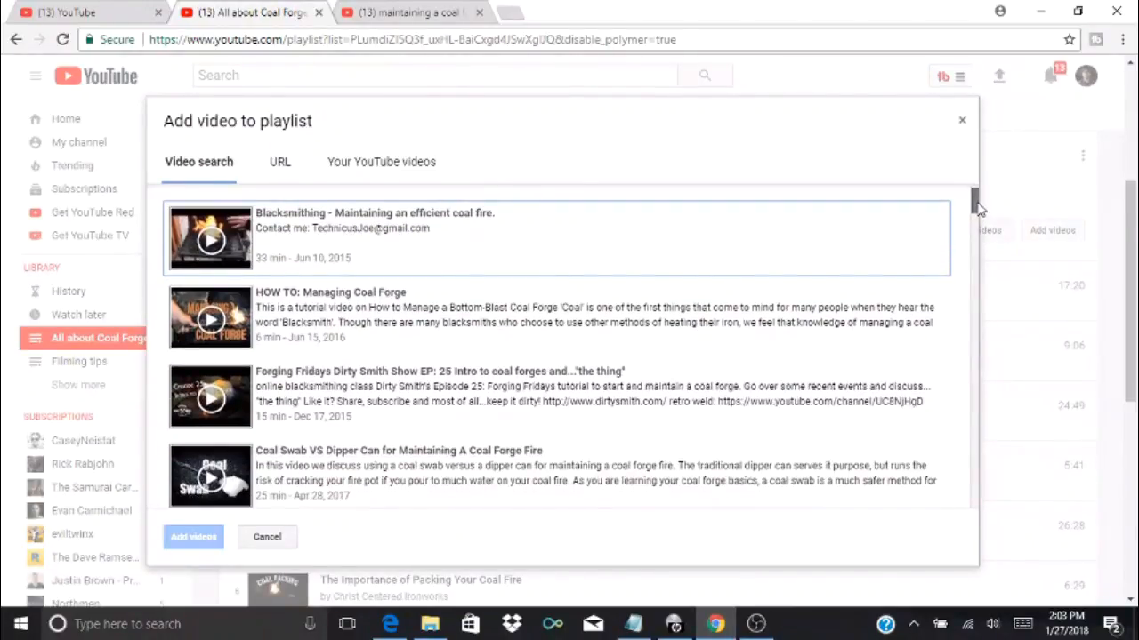
- Select "Starting and maintaining a coal forge fire - basic blacksmithing" and "Blacksmithing For Beginners - Working With A Coal Fire" in the search results
{"action": "left_click_drag", "start_coordinate": [976, 207], "coordinate": [979, 218]}
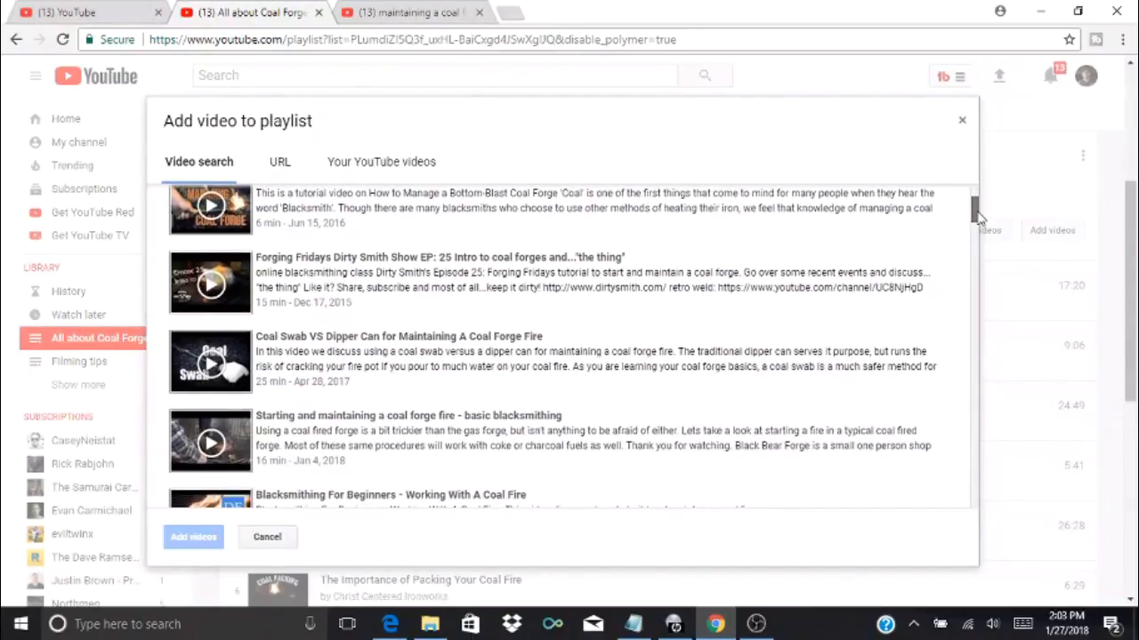
{"action": "left_click", "coordinate": [338, 439]}
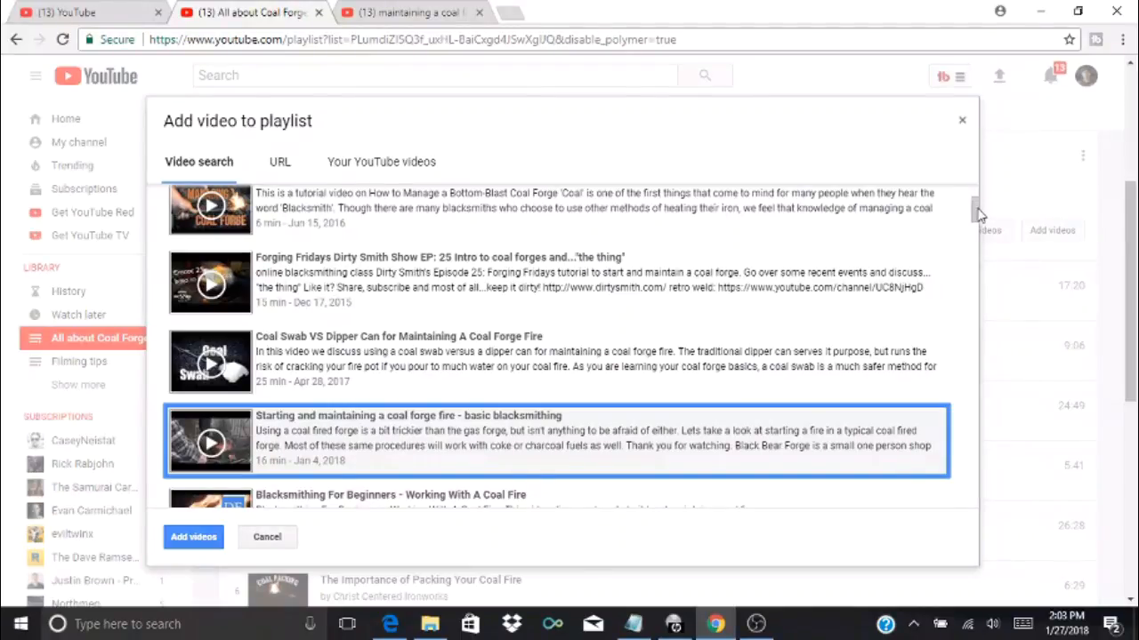
{"action": "left_click_drag", "start_coordinate": [976, 214], "coordinate": [976, 227]}
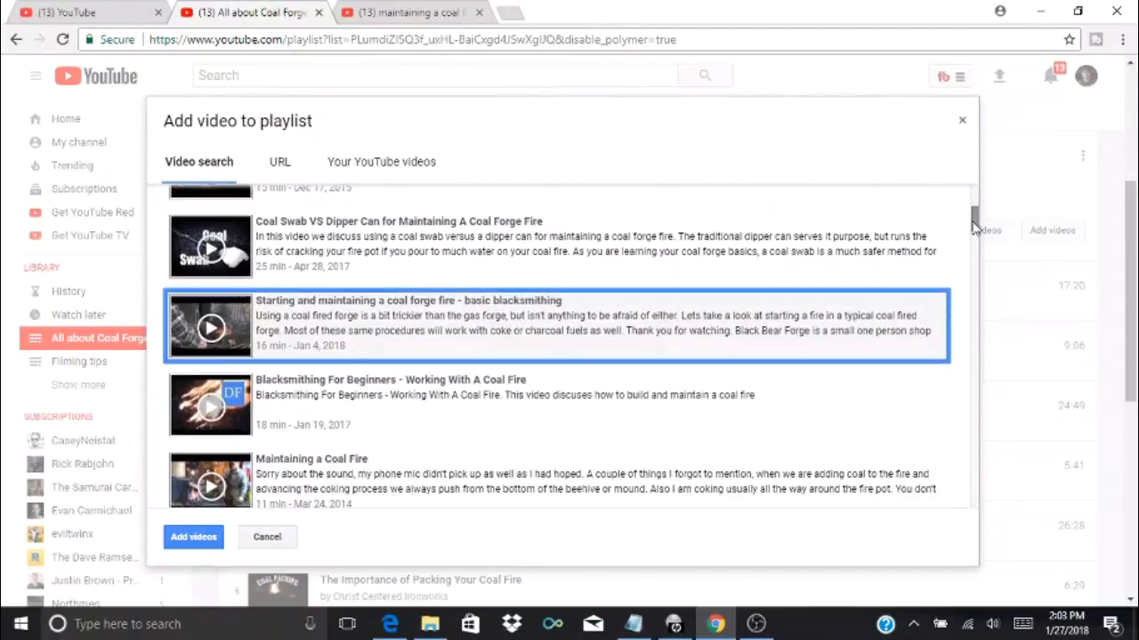
{"action": "left_click", "coordinate": [567, 400]}
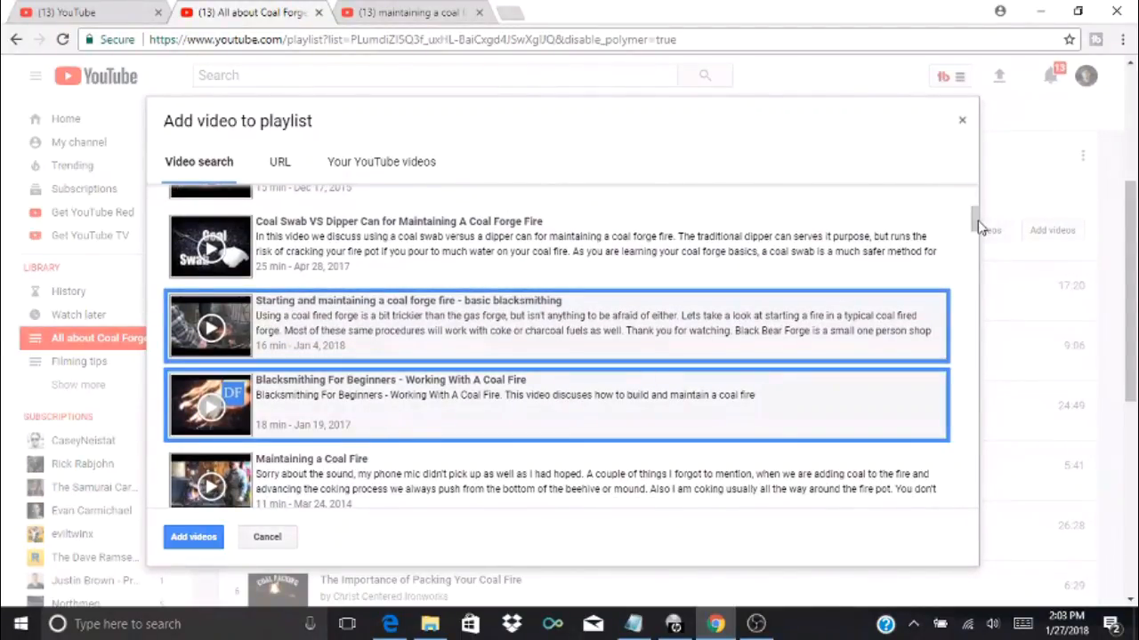
- Also select "Blacksmithing - Maintaining an efficient coal fire." and add all selected videos to the playlist
{"action": "left_click_drag", "start_coordinate": [979, 206], "coordinate": [980, 182]}
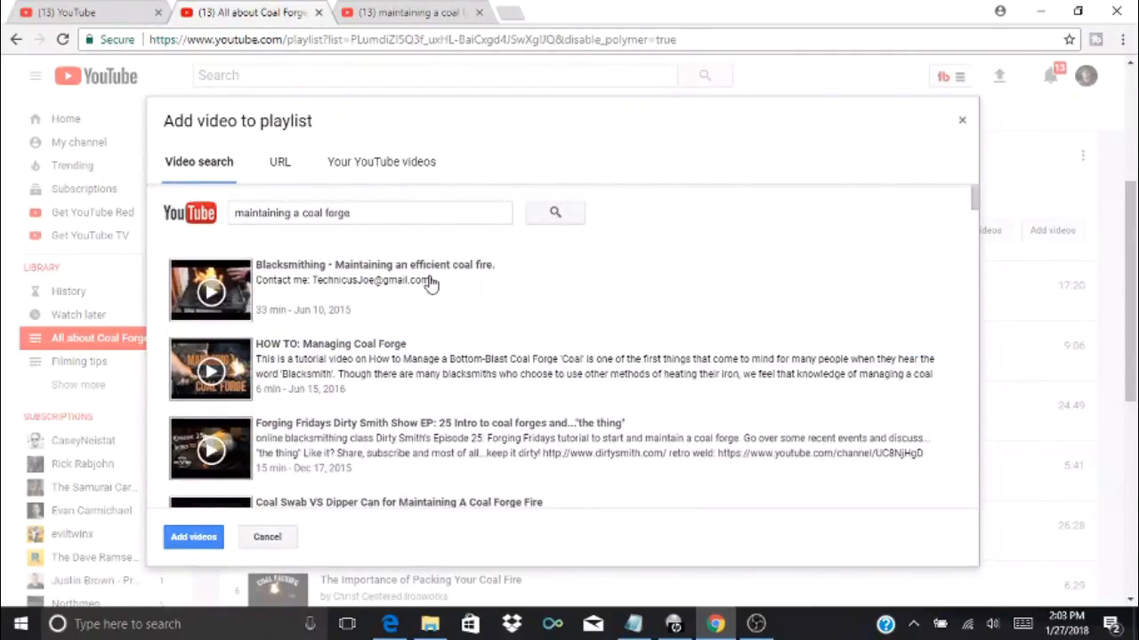
{"action": "left_click", "coordinate": [416, 10]}
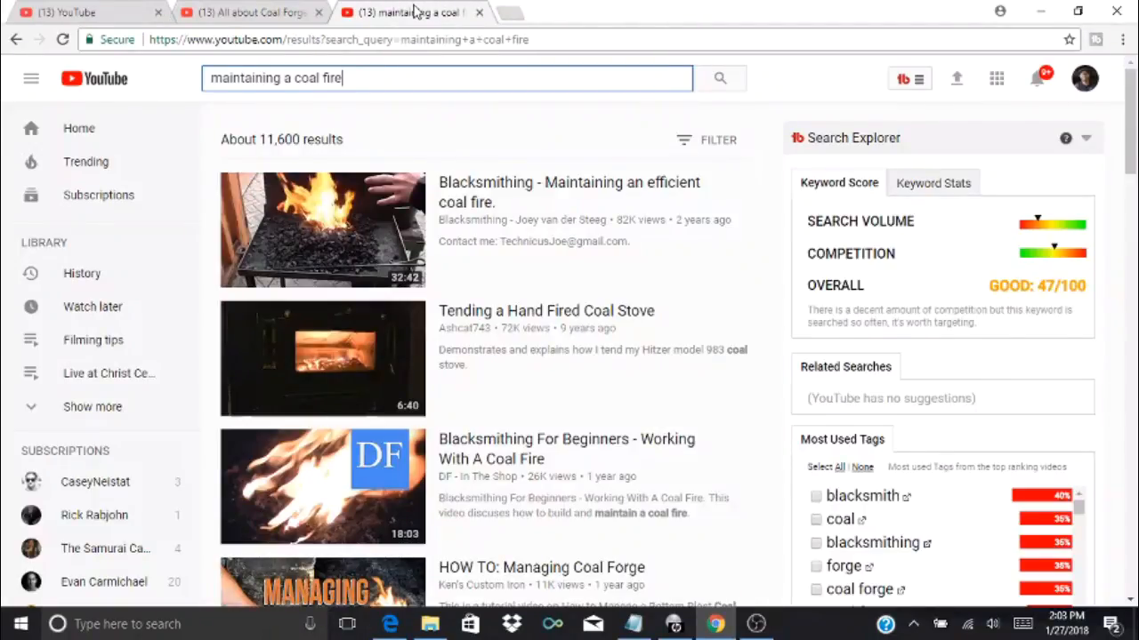
{"action": "left_click", "coordinate": [256, 12]}
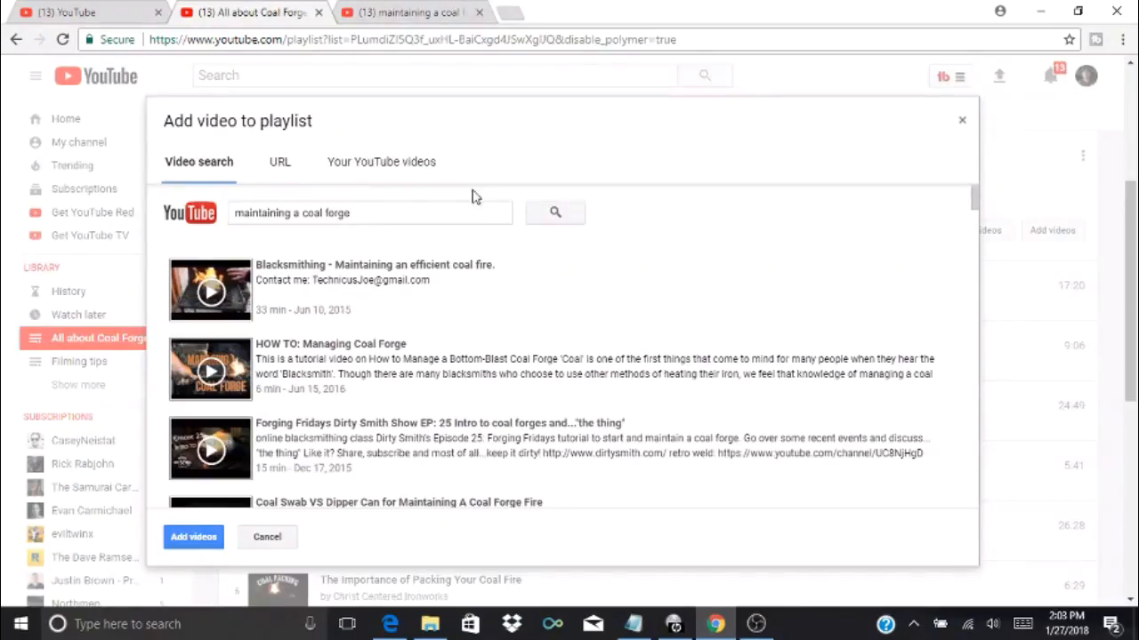
{"action": "left_click", "coordinate": [540, 292]}
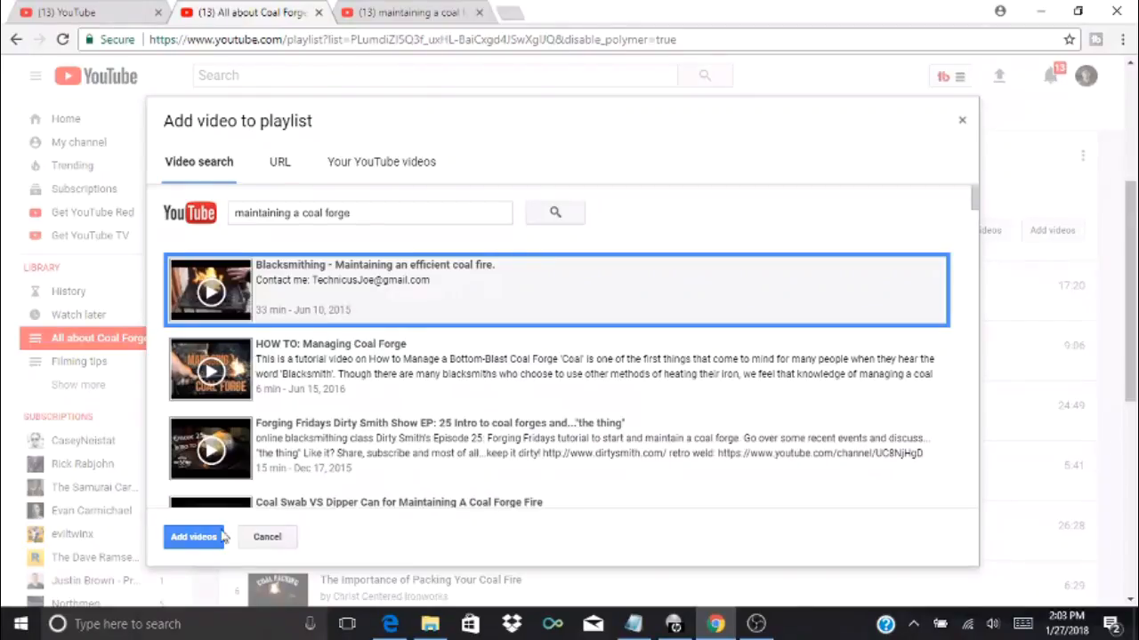
{"action": "left_click", "coordinate": [187, 539]}
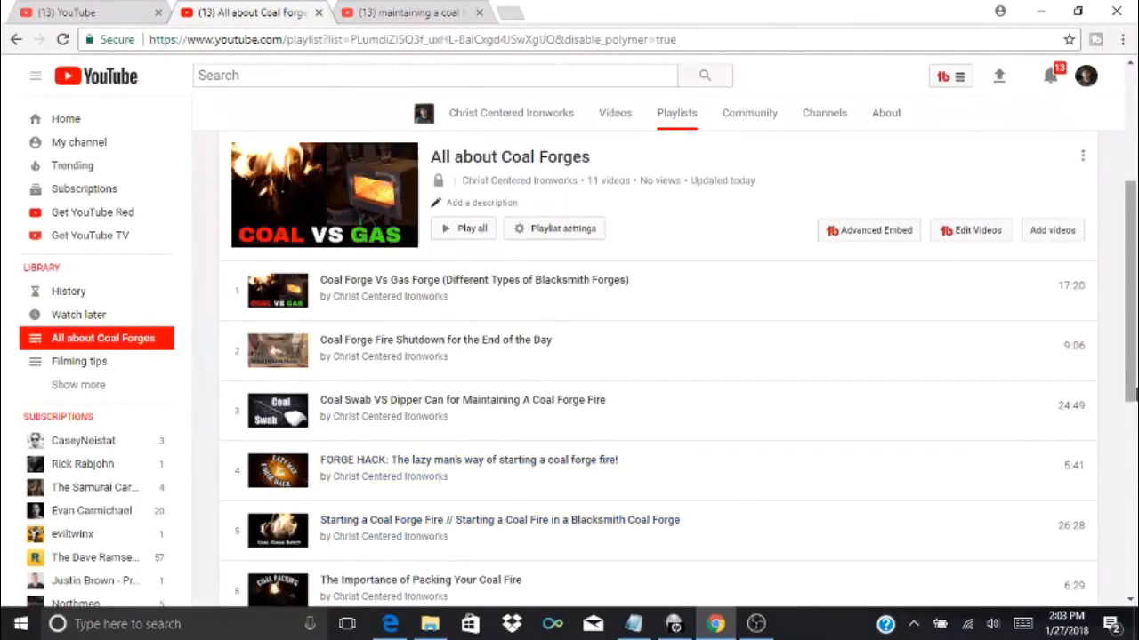
- Reopen the dialog for adding videos, look at the channel's own videos, and switch to adding a video by URL
{"action": "left_click_drag", "start_coordinate": [1136, 370], "coordinate": [1135, 304]}
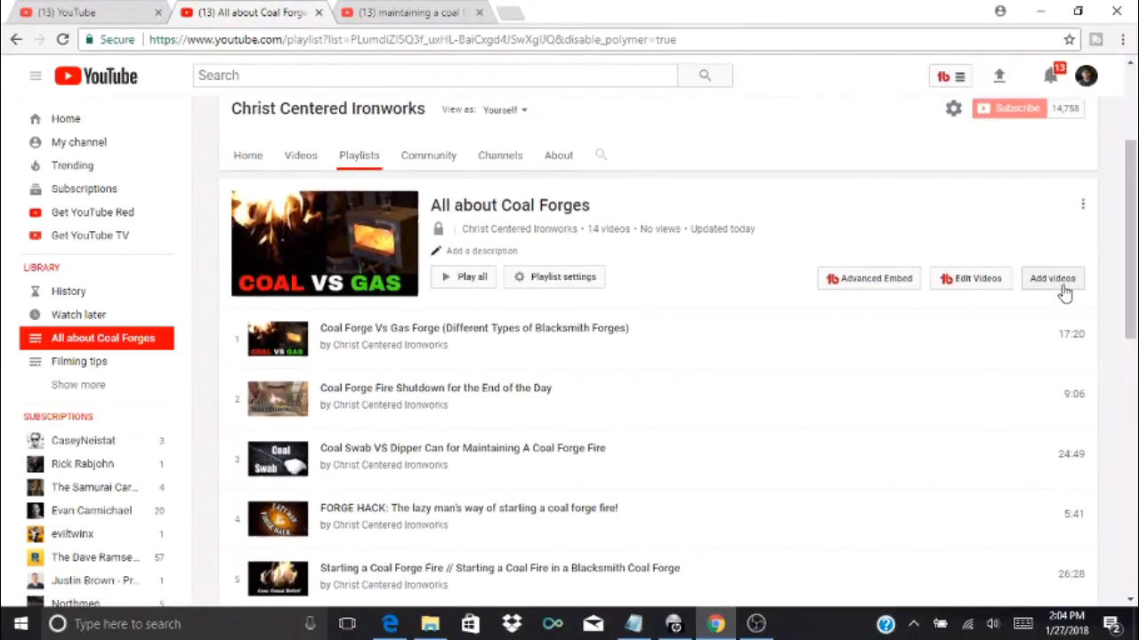
{"action": "left_click", "coordinate": [1050, 281]}
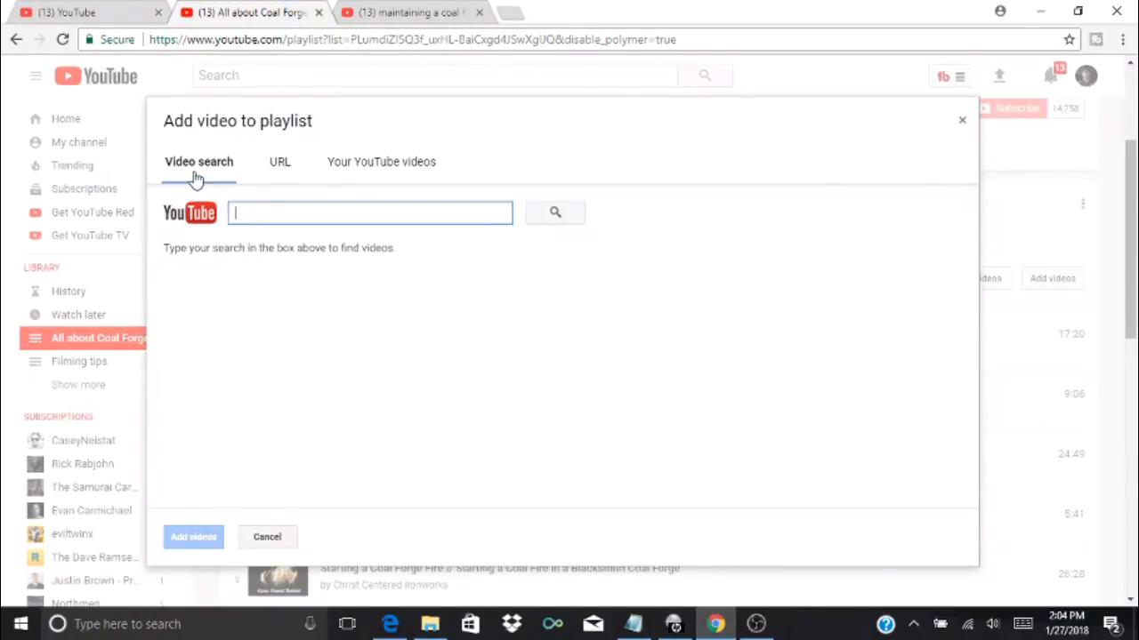
{"action": "left_click", "coordinate": [403, 167]}
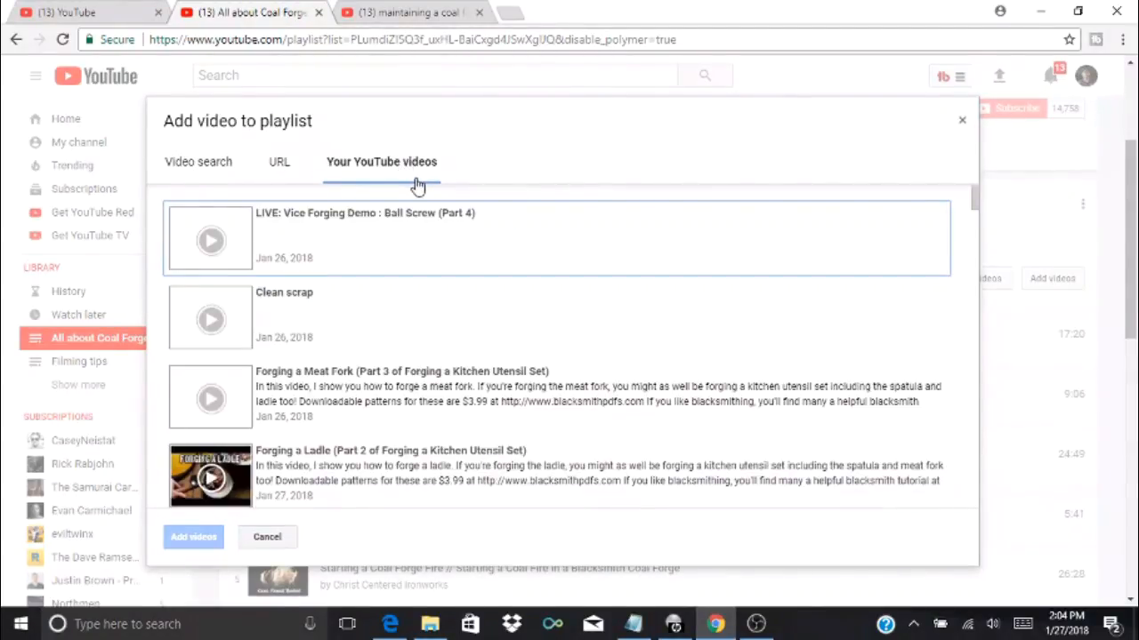
{"action": "left_click", "coordinate": [278, 169]}
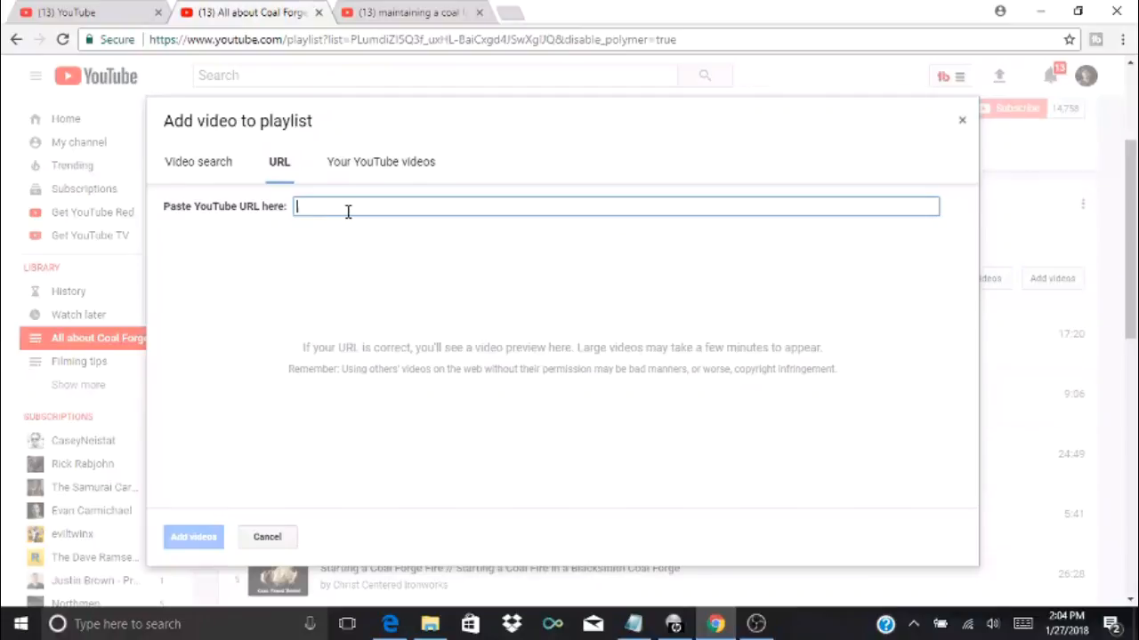
- Open "HOW TO: Managing Coal Forge" from the "maintaining a coal fire" search results and pause its playback
{"action": "left_click", "coordinate": [418, 14]}
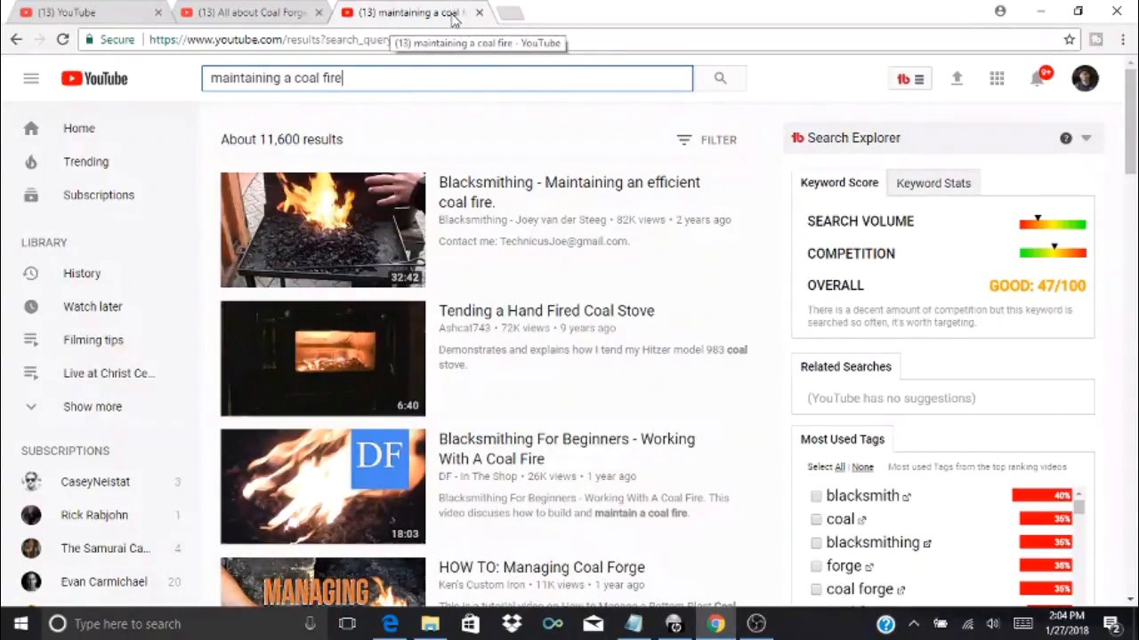
{"action": "left_click", "coordinate": [509, 15]}
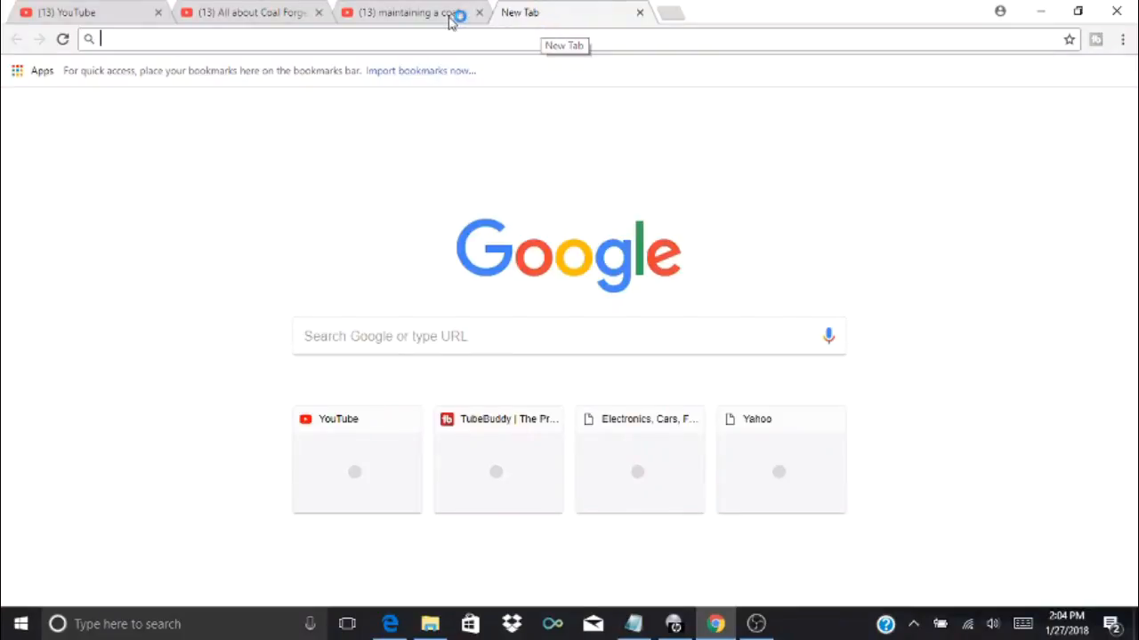
{"action": "left_click", "coordinate": [639, 13]}
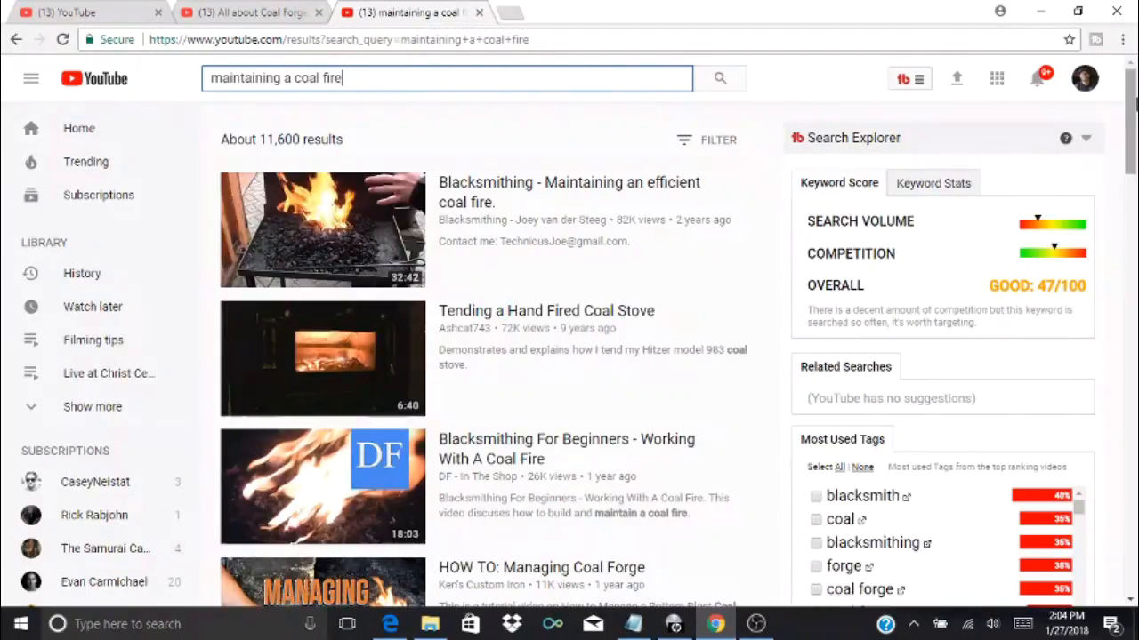
{"action": "left_click_drag", "start_coordinate": [1135, 107], "coordinate": [1136, 151]}
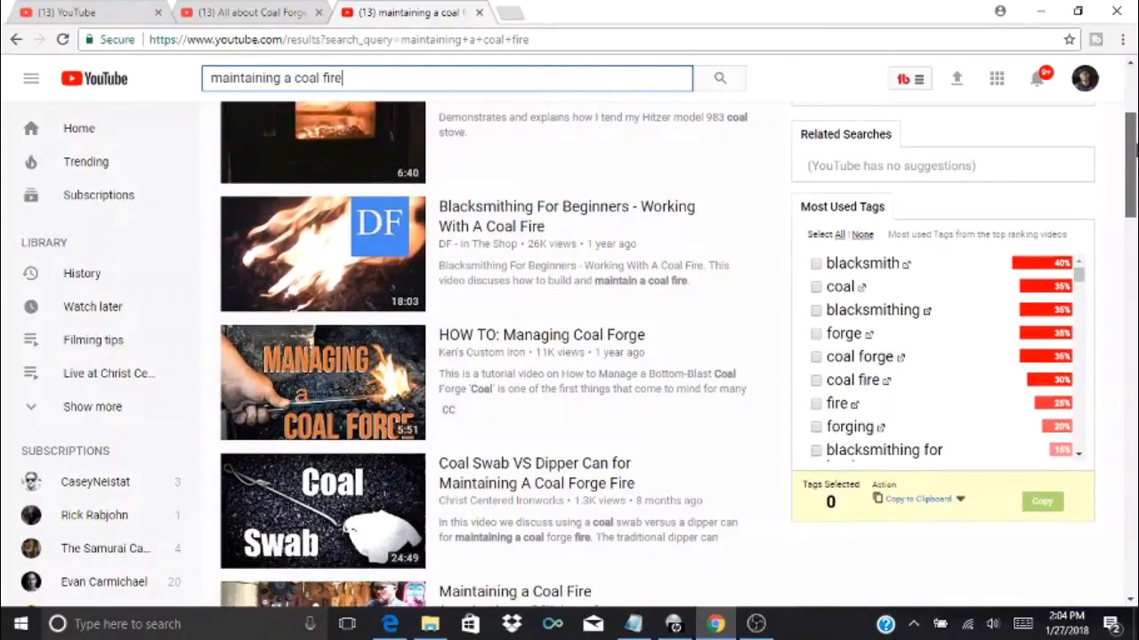
{"action": "left_click", "coordinate": [587, 338]}
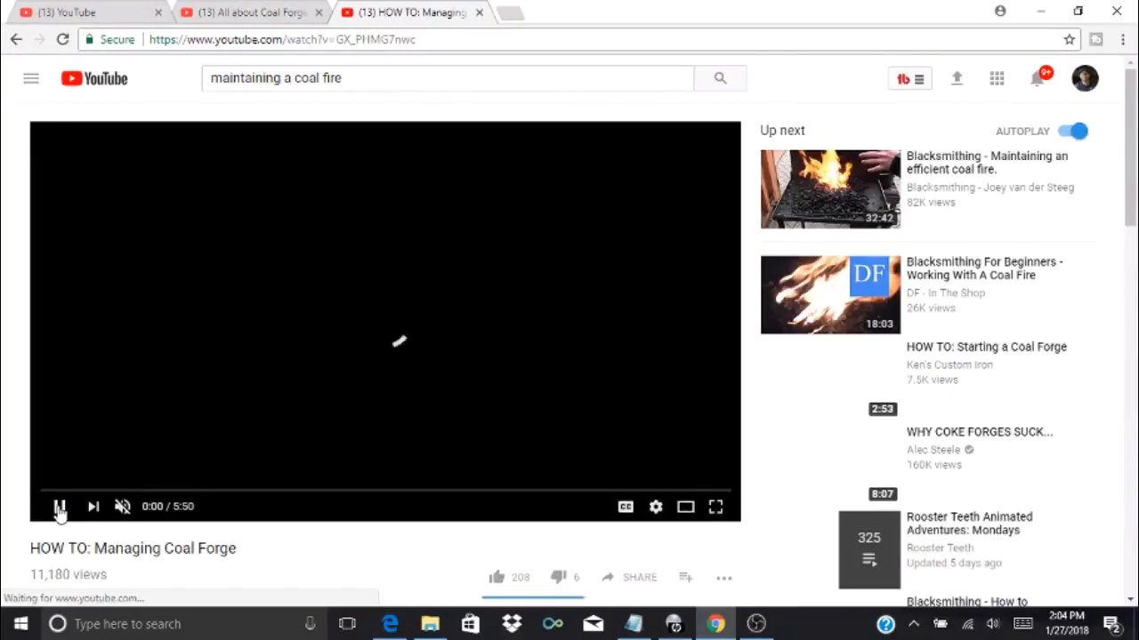
{"action": "left_click", "coordinate": [60, 512]}
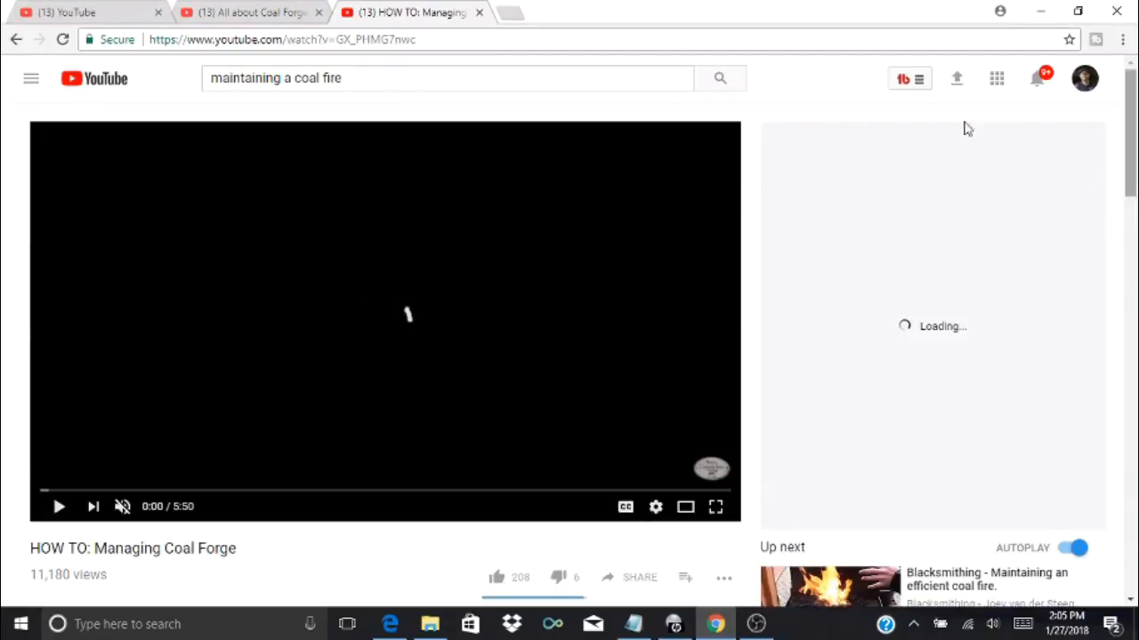
- Copy the web address of the "HOW TO: Managing Coal Forge" video
{"action": "left_click", "coordinate": [450, 39]}
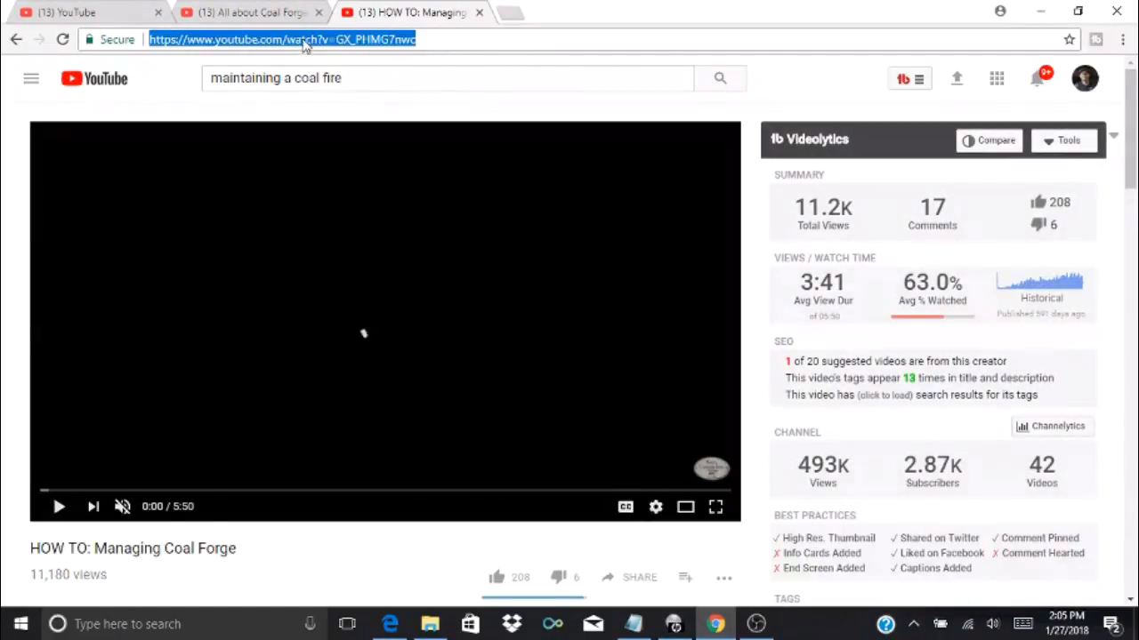
{"action": "left_click", "coordinate": [434, 40]}
{"action": "triple_click", "coordinate": [377, 40]}
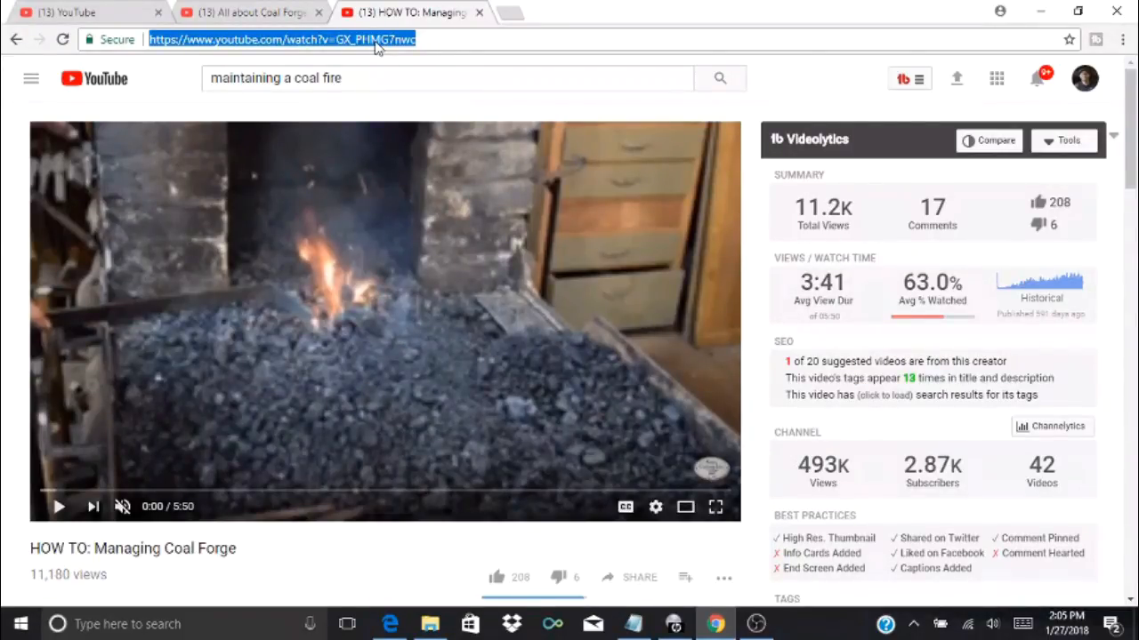
{"action": "right_click", "coordinate": [377, 45]}
{"action": "left_click", "coordinate": [393, 101]}
- Add "HOW TO: Managing Coal Forge" to the "All about Coal Forges" playlist using the copied URL
{"action": "left_click", "coordinate": [253, 18]}
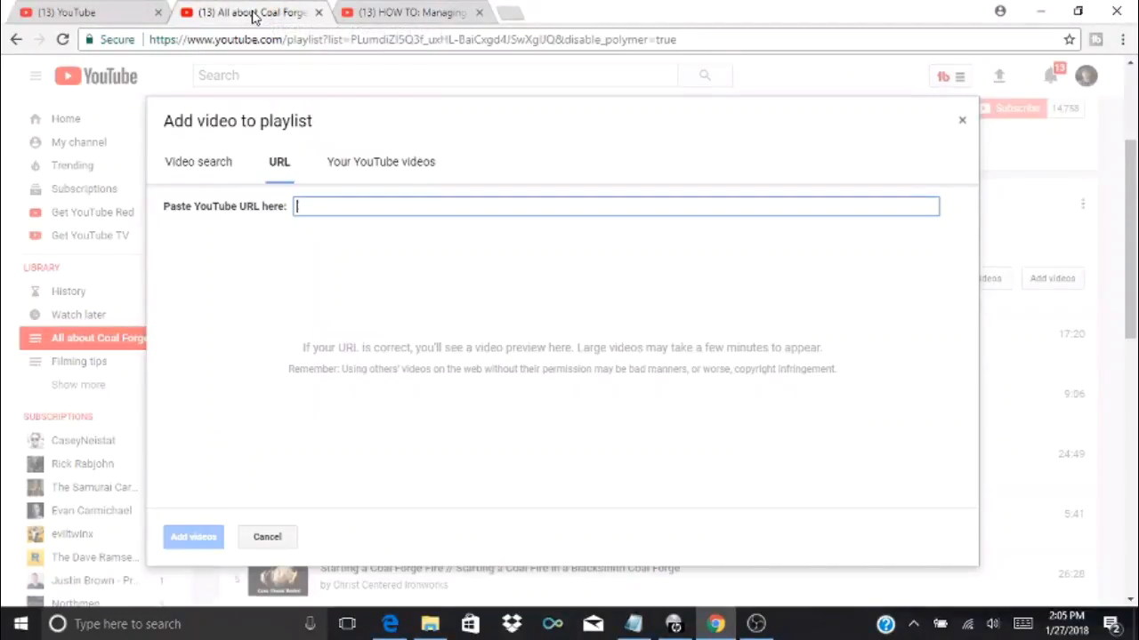
{"action": "right_click", "coordinate": [302, 203]}
{"action": "left_click", "coordinate": [376, 315]}
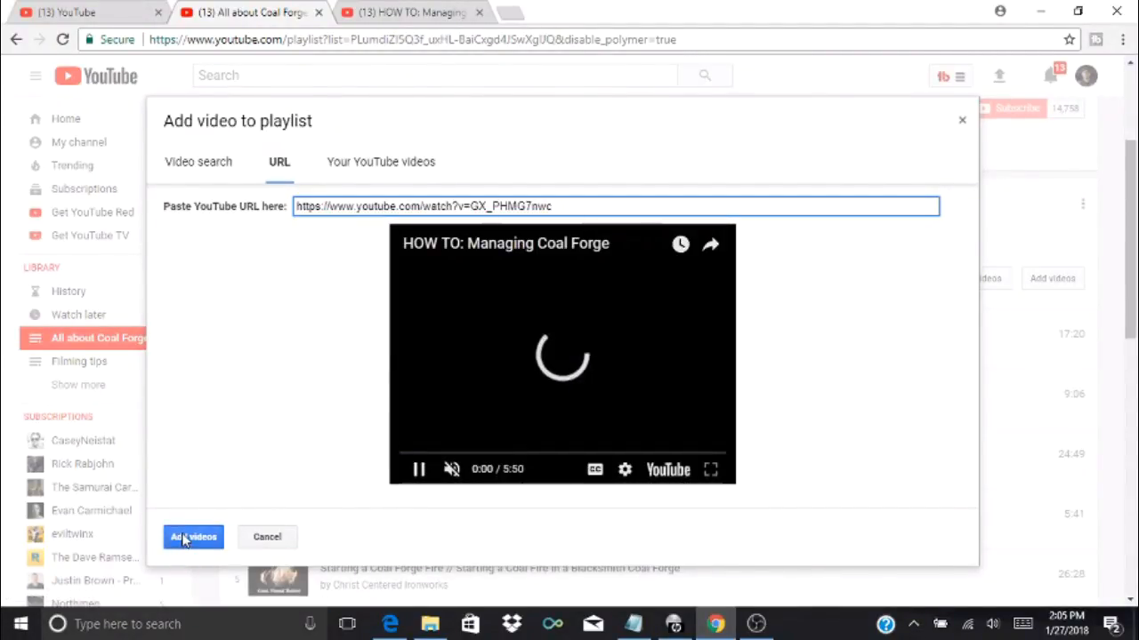
{"action": "left_click", "coordinate": [184, 539]}
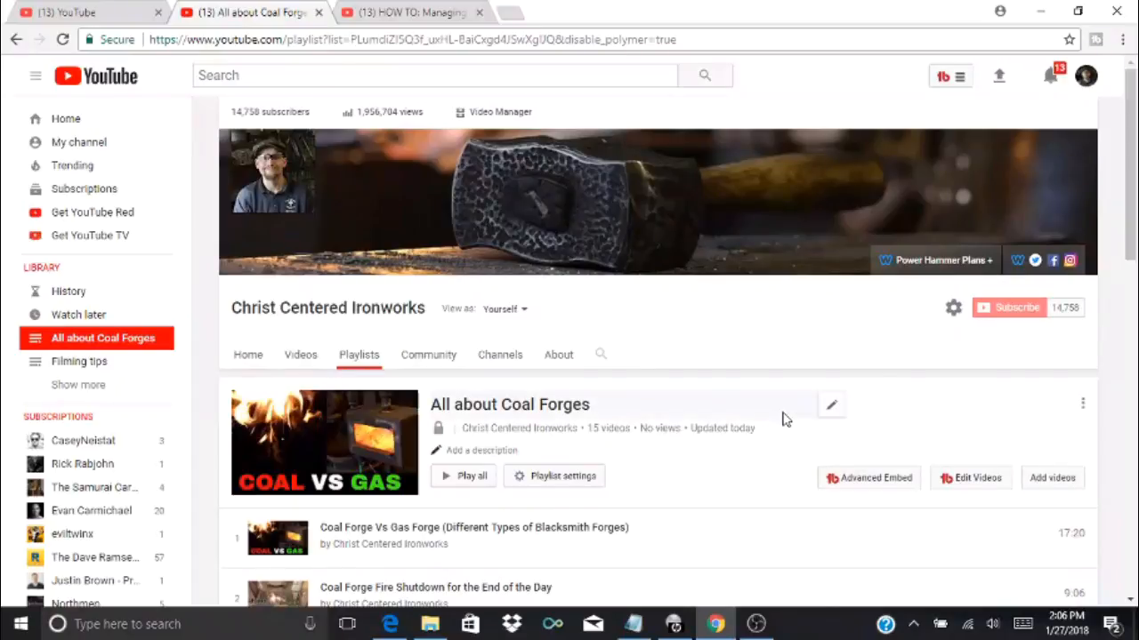
- Add the playlist description "In this playlist, we cover all topics relating to the uses of a coal forge and maintenance involved."
{"action": "scroll", "coordinate": [1129, 249], "scroll_direction": "down", "scroll_amount": 1}
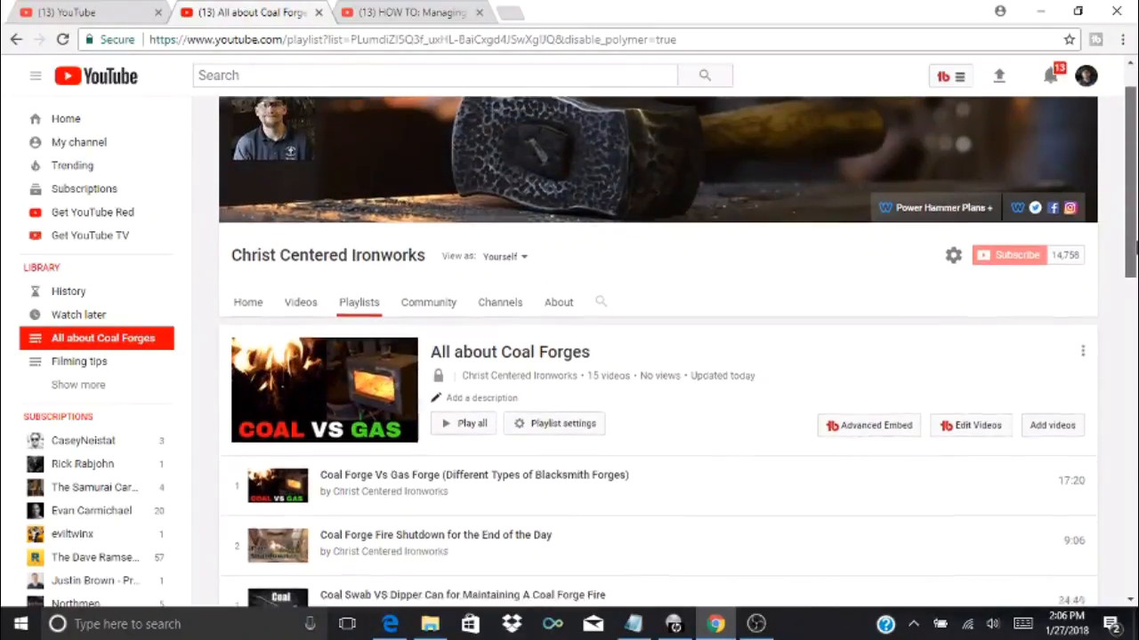
{"action": "left_click_drag", "start_coordinate": [1135, 251], "coordinate": [1133, 211]}
{"action": "scroll", "coordinate": [761, 276], "scroll_direction": "down", "scroll_amount": 2}
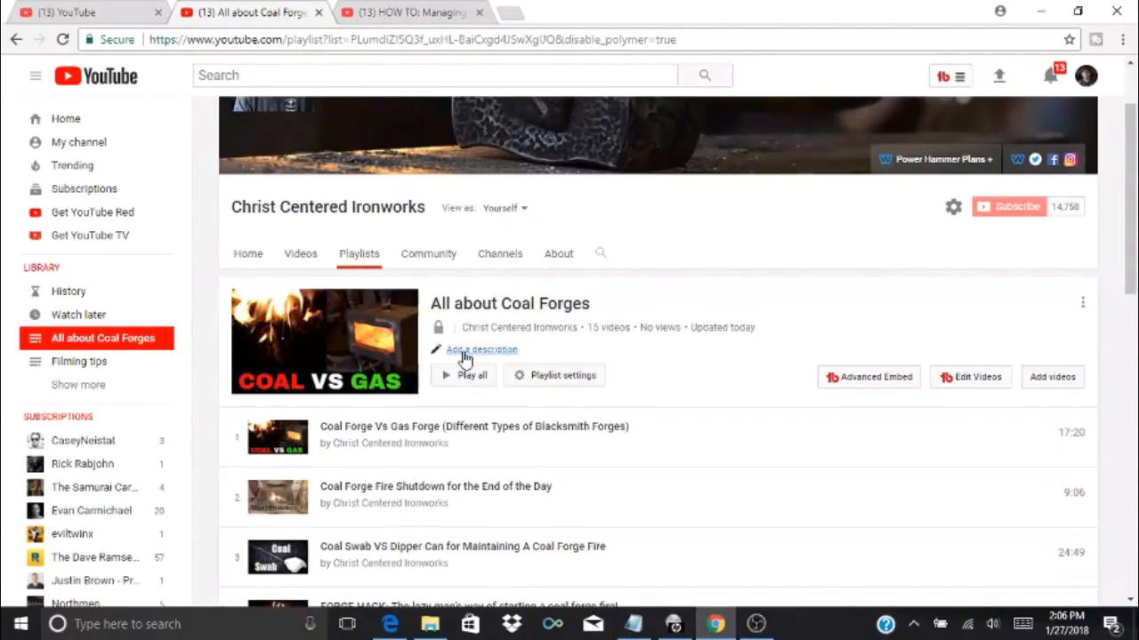
{"action": "left_click", "coordinate": [464, 354]}
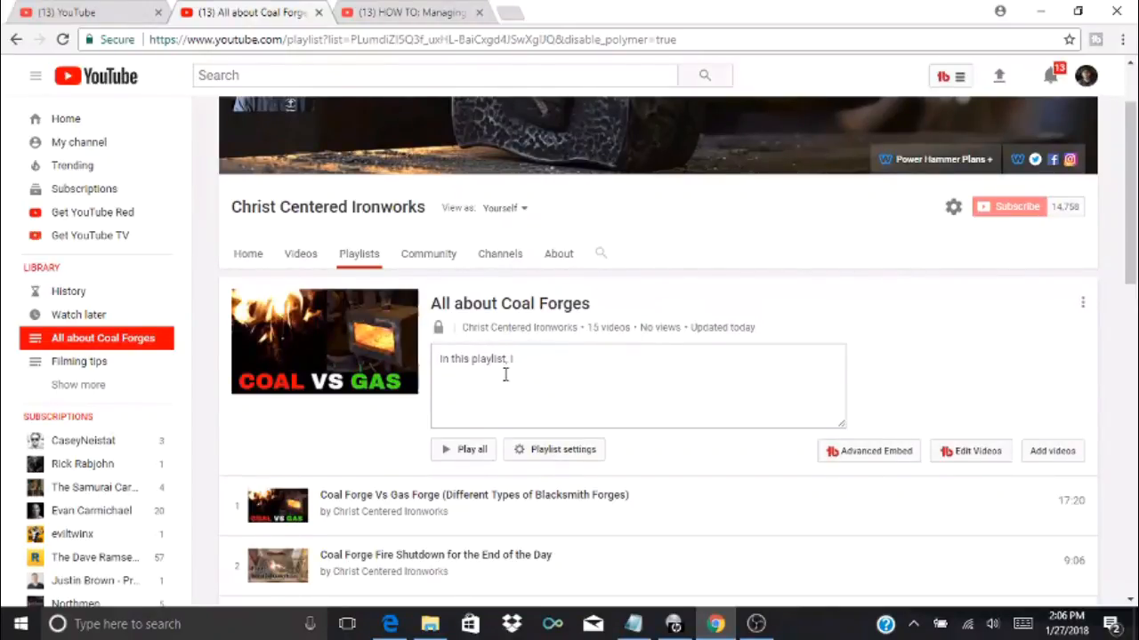
{"action": "type", "text": "over all topics relating to the uses of a coal forge and maintann"}
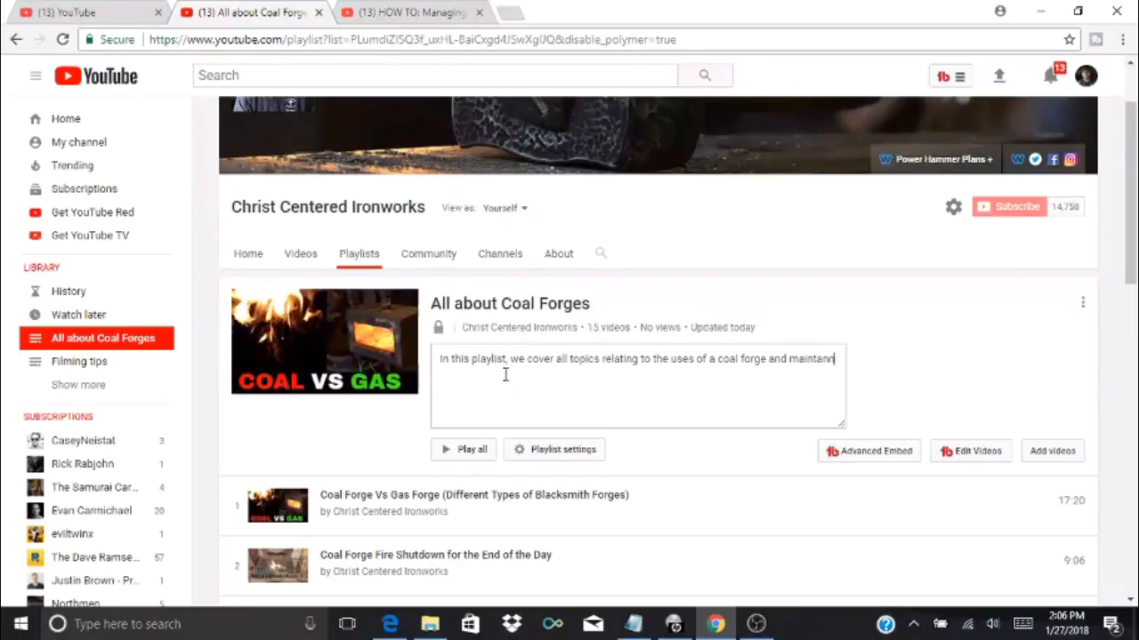
{"action": "type", "text": "e involved."}
{"action": "right_click", "coordinate": [827, 362]}
{"action": "left_click", "coordinate": [845, 377]}
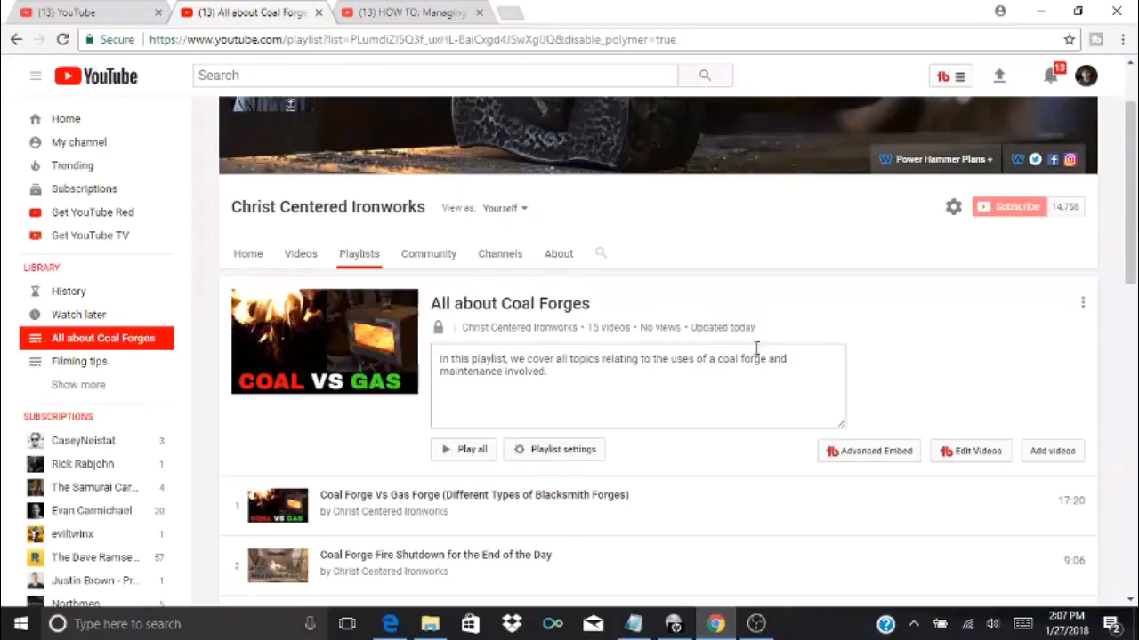
{"action": "left_click", "coordinate": [1021, 365]}
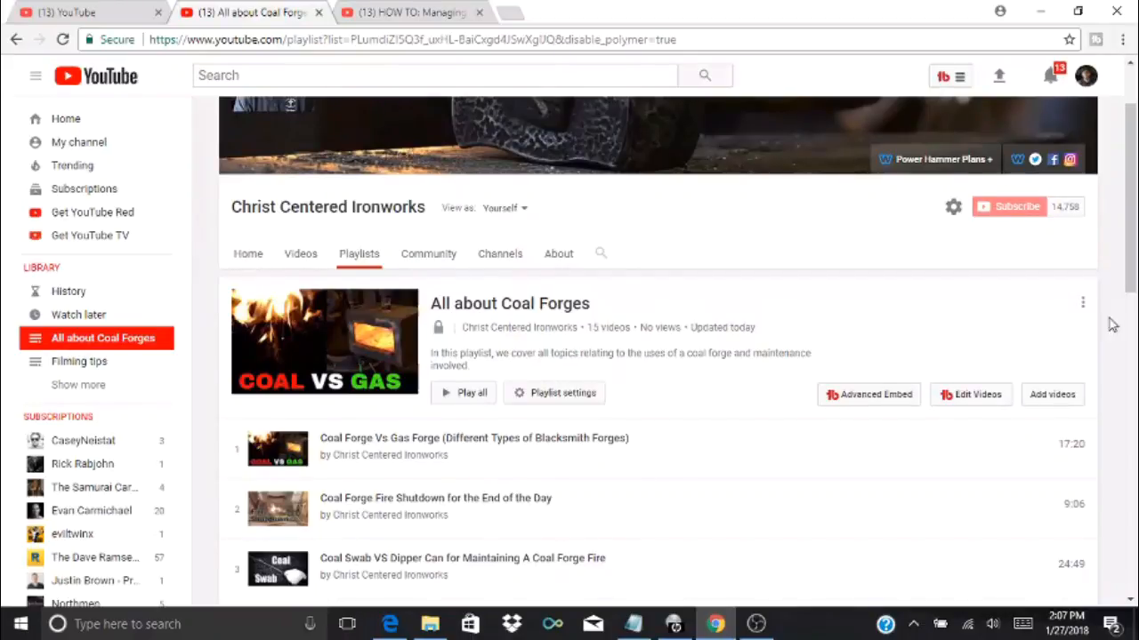
- In the playlist settings, keep manual ordering and enable adding new videos to the top of the playlist
{"action": "scroll", "coordinate": [1133, 269], "scroll_direction": "down", "scroll_amount": 1}
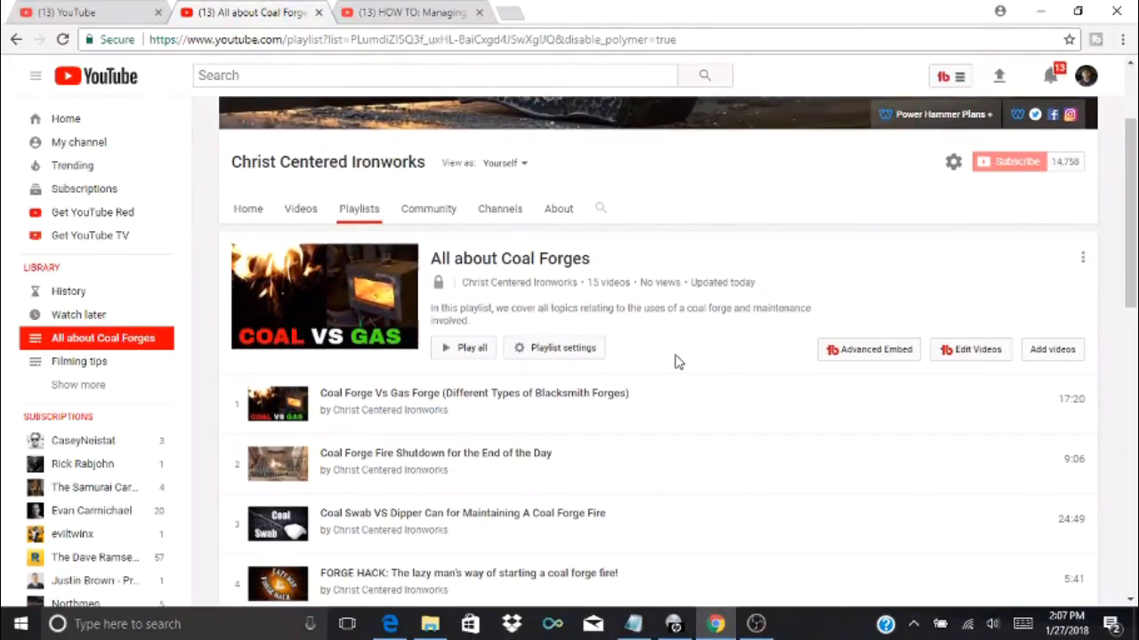
{"action": "left_click", "coordinate": [582, 354]}
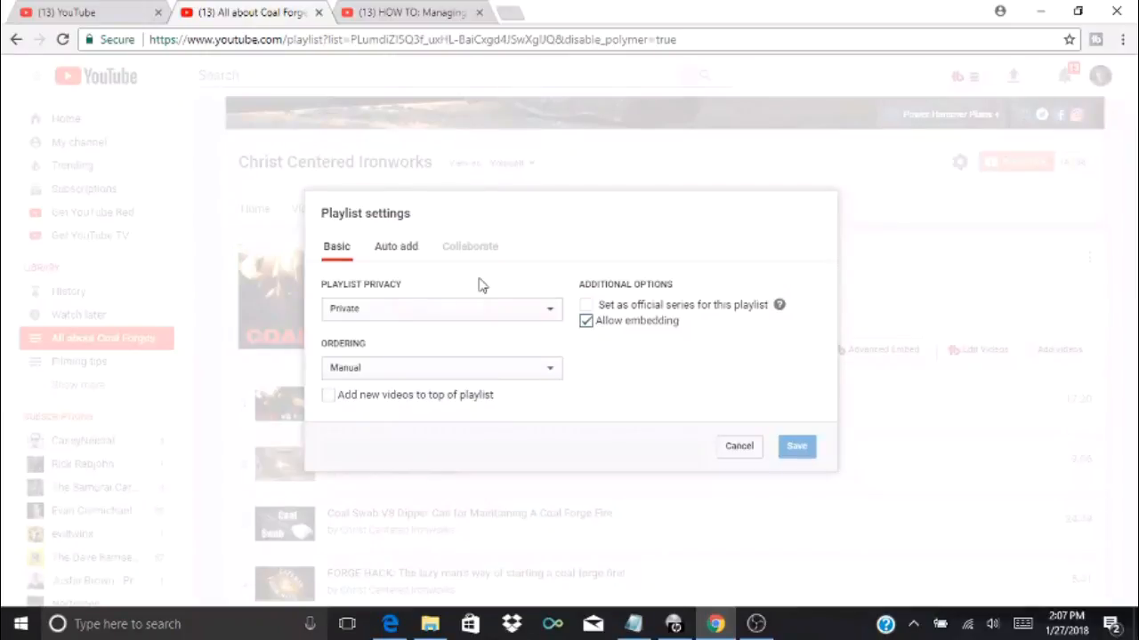
{"action": "left_click", "coordinate": [383, 373]}
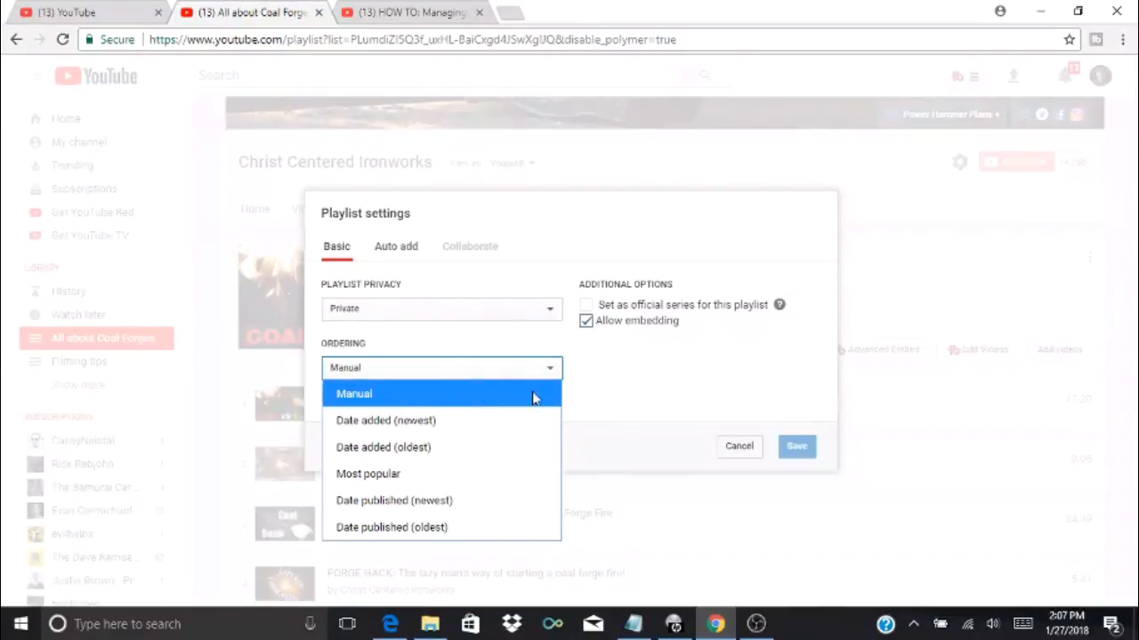
{"action": "left_click", "coordinate": [634, 402]}
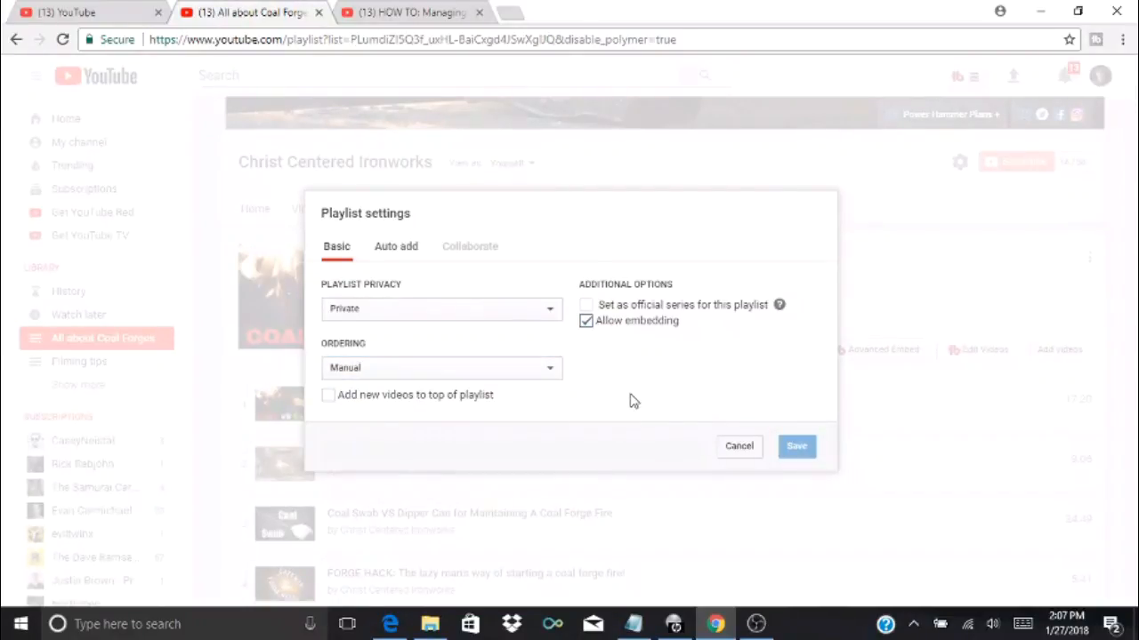
{"action": "left_click", "coordinate": [328, 401]}
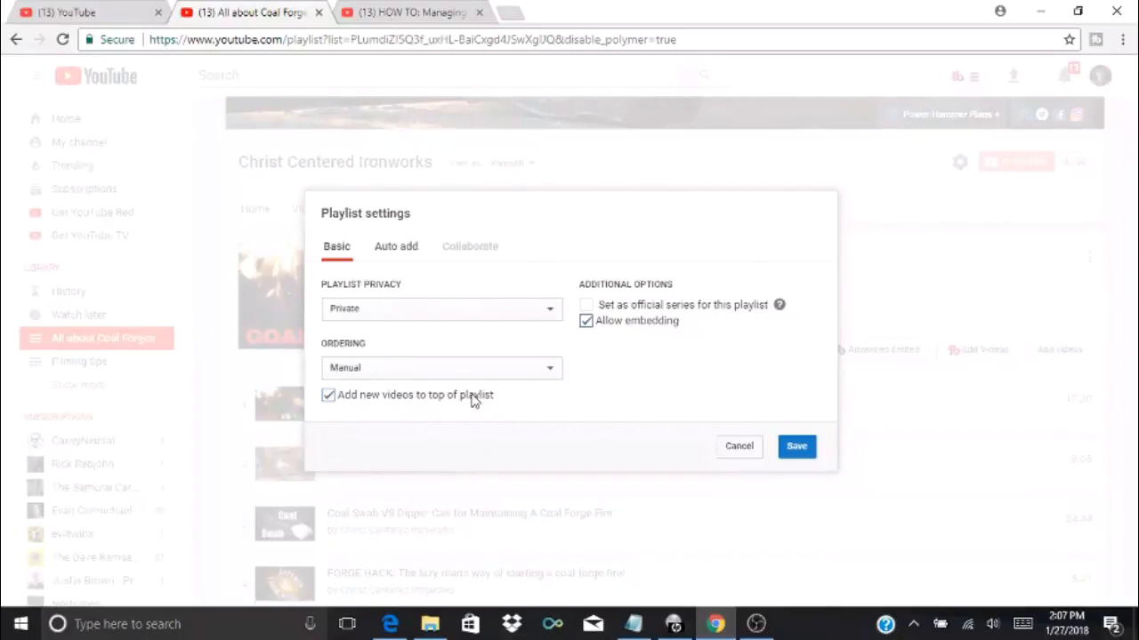
- Create an auto-add rule for videos with the tag "coal forge", then save the settings without adding the matching recent video
{"action": "left_click", "coordinate": [406, 253]}
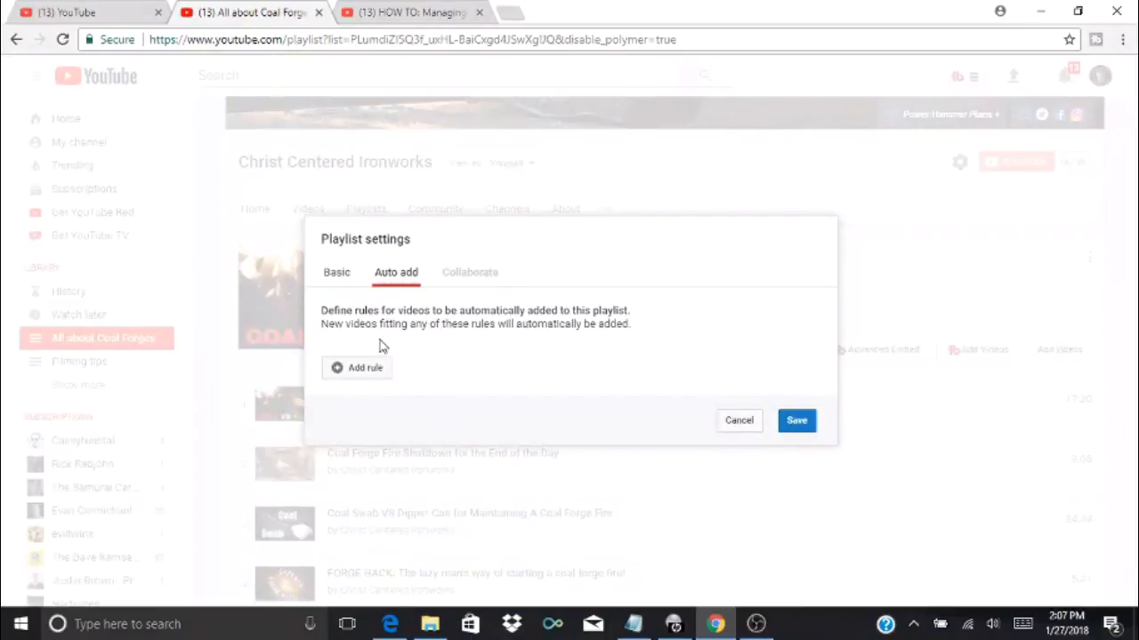
{"action": "left_click", "coordinate": [363, 372]}
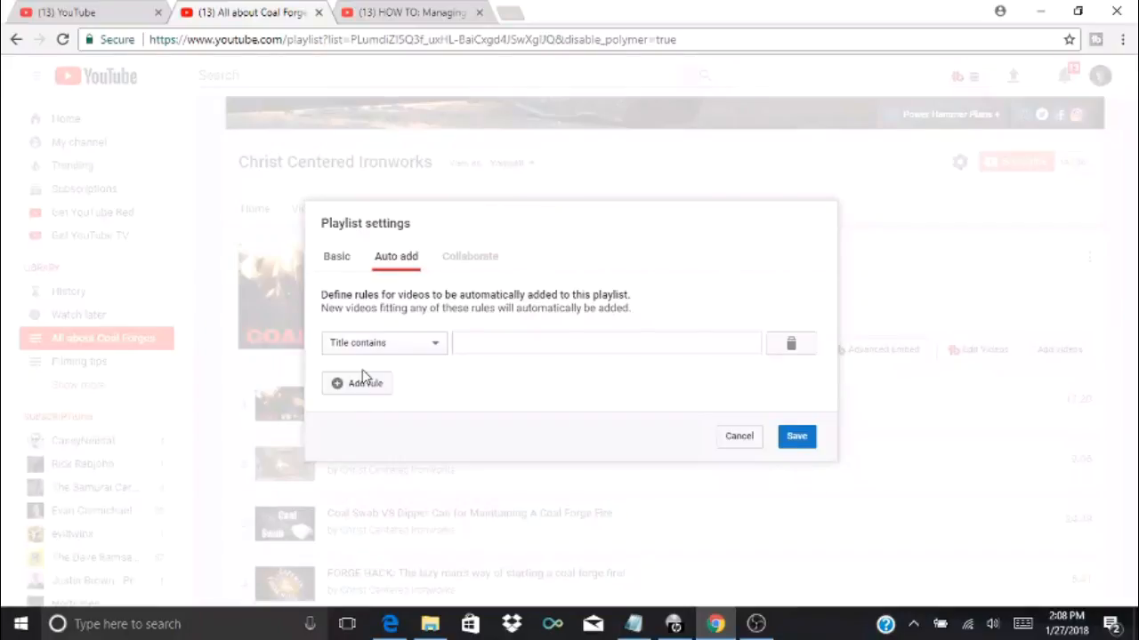
{"action": "left_click", "coordinate": [527, 343]}
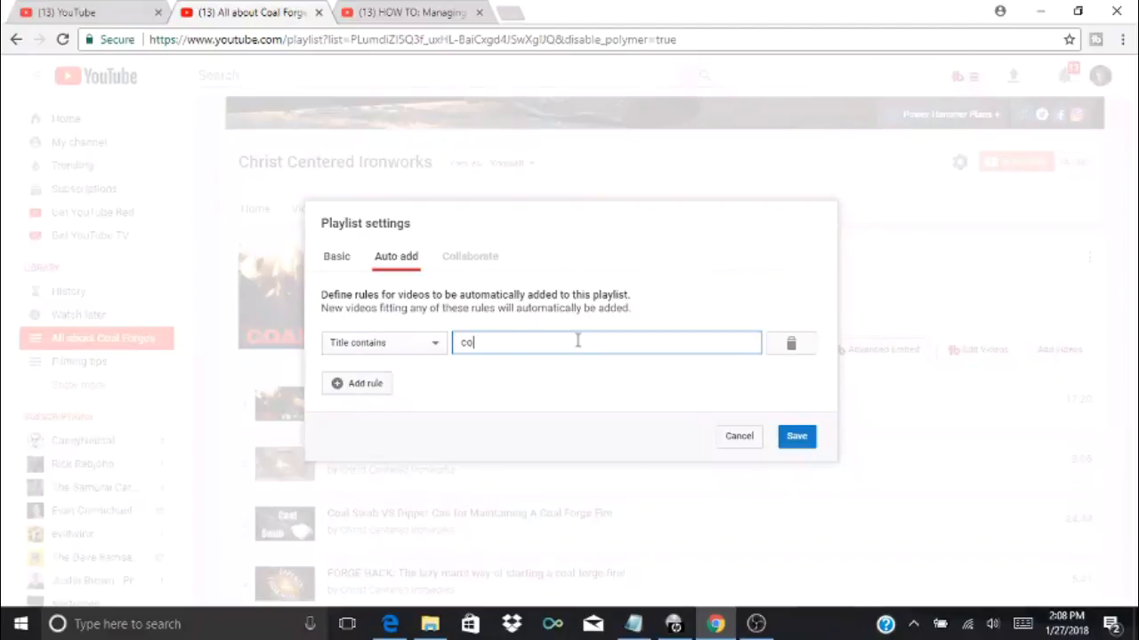
{"action": "left_click", "coordinate": [431, 343]}
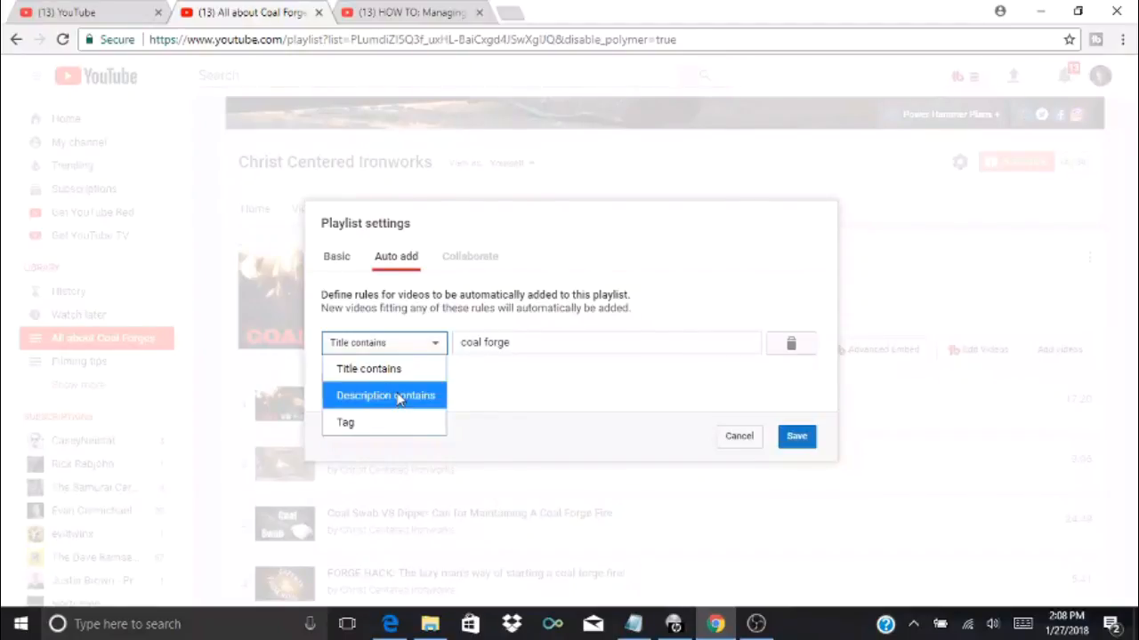
{"action": "left_click", "coordinate": [413, 425]}
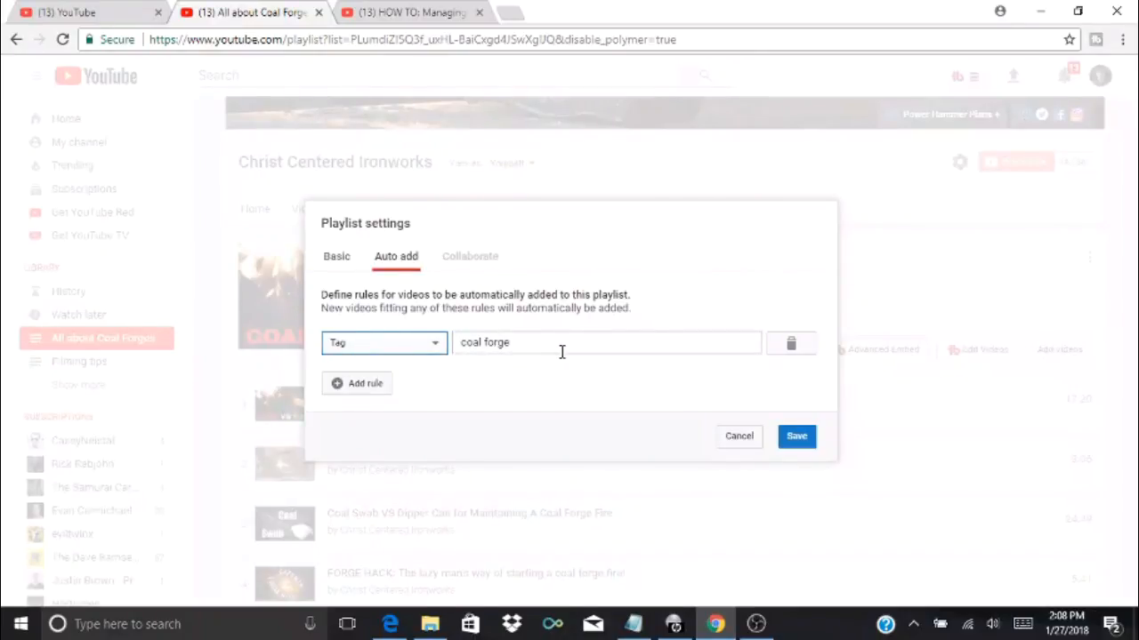
{"action": "left_click", "coordinate": [797, 438]}
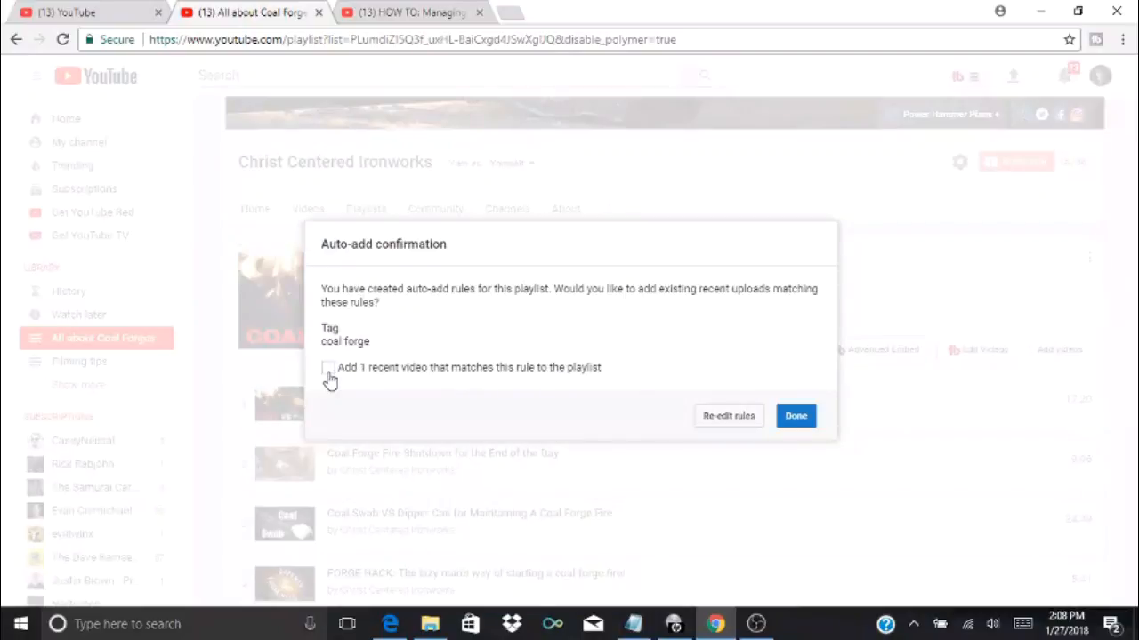
{"action": "left_click", "coordinate": [796, 417]}
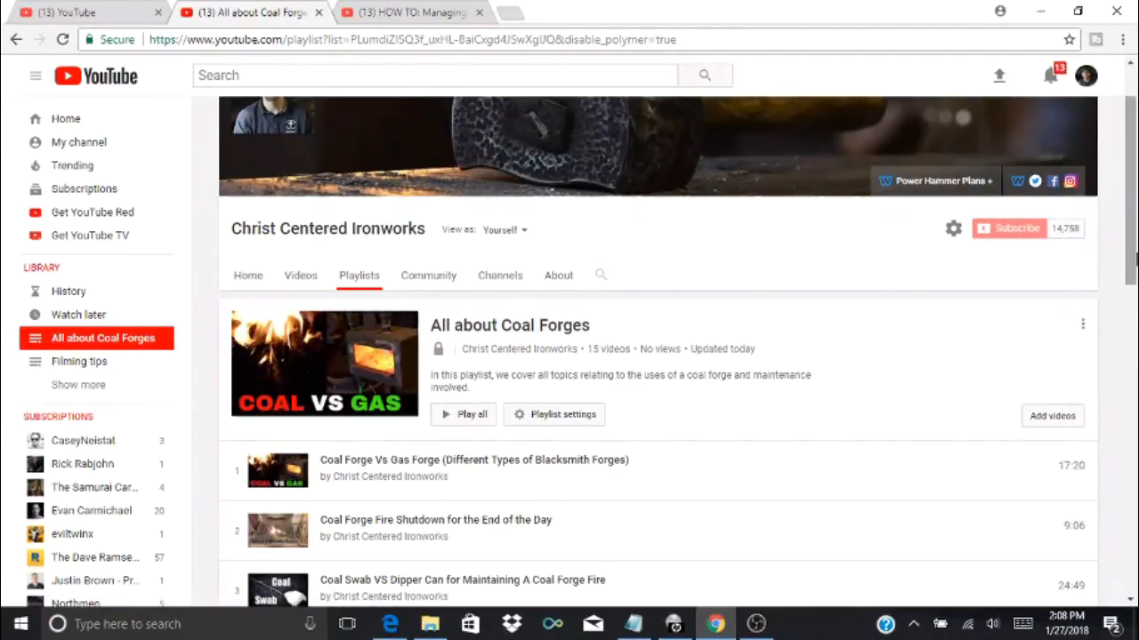
- Set the "Starting a Coal Forge Fire // Starting a Coal Fire in a Blacksmith Coal Forge" video as the playlist thumbnail
{"action": "left_click_drag", "start_coordinate": [1135, 258], "coordinate": [1135, 322]}
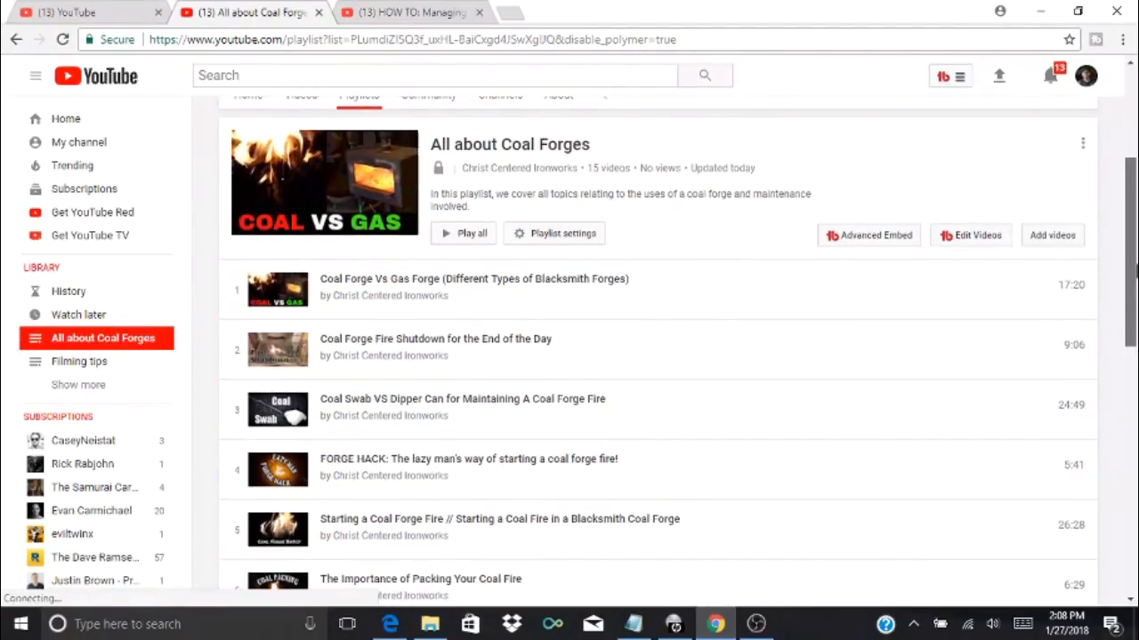
{"action": "left_click_drag", "start_coordinate": [1135, 275], "coordinate": [1135, 344]}
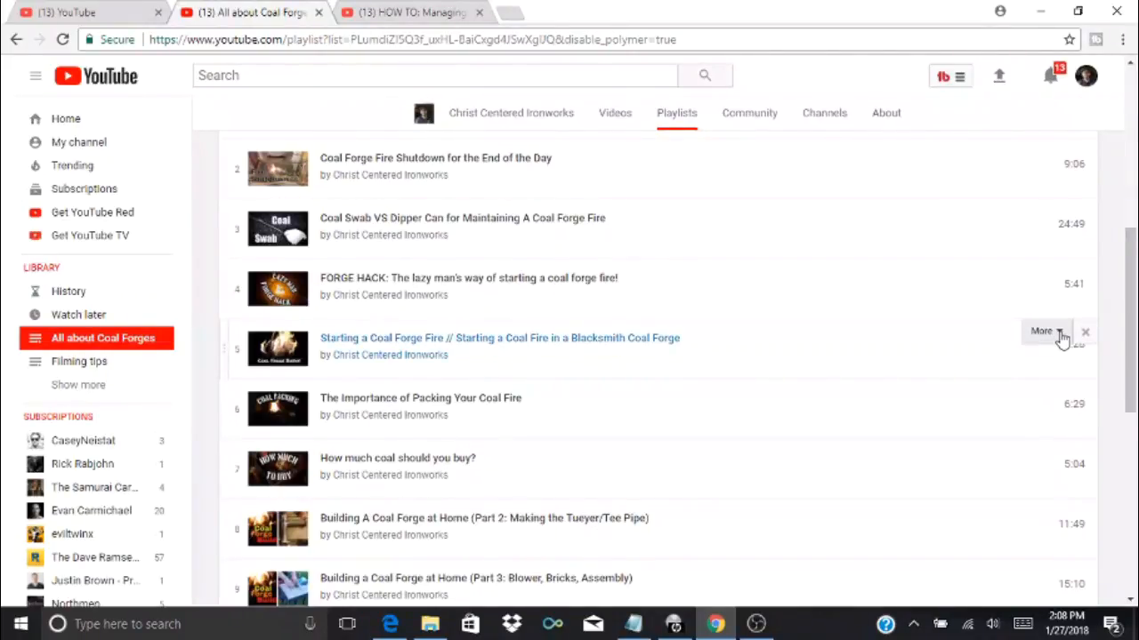
{"action": "left_click", "coordinate": [1059, 332]}
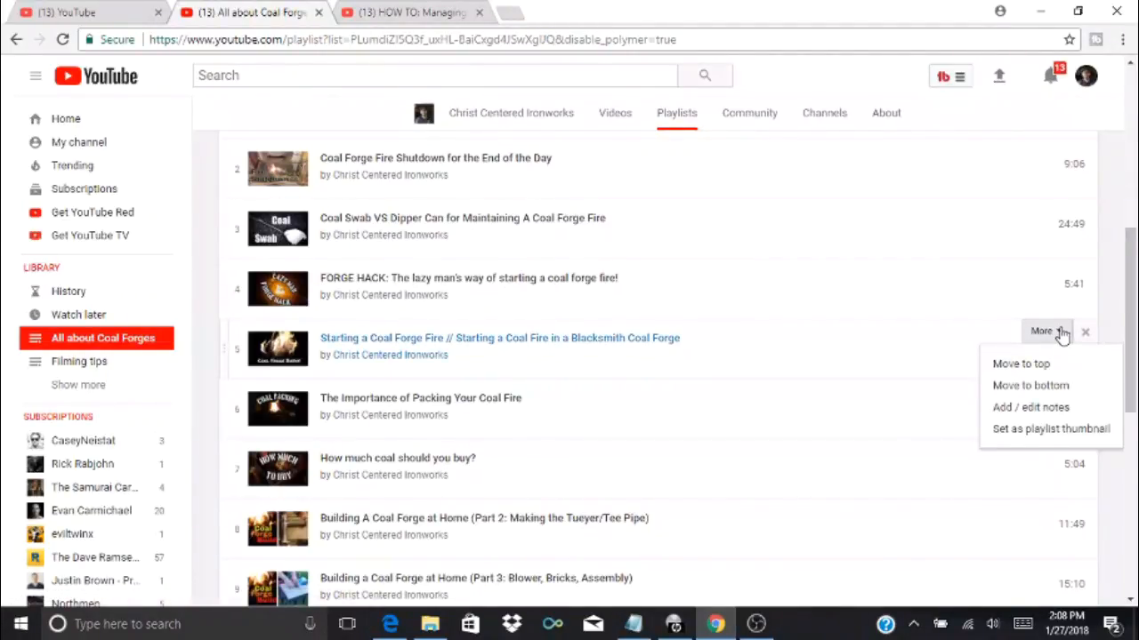
{"action": "left_click", "coordinate": [1033, 433]}
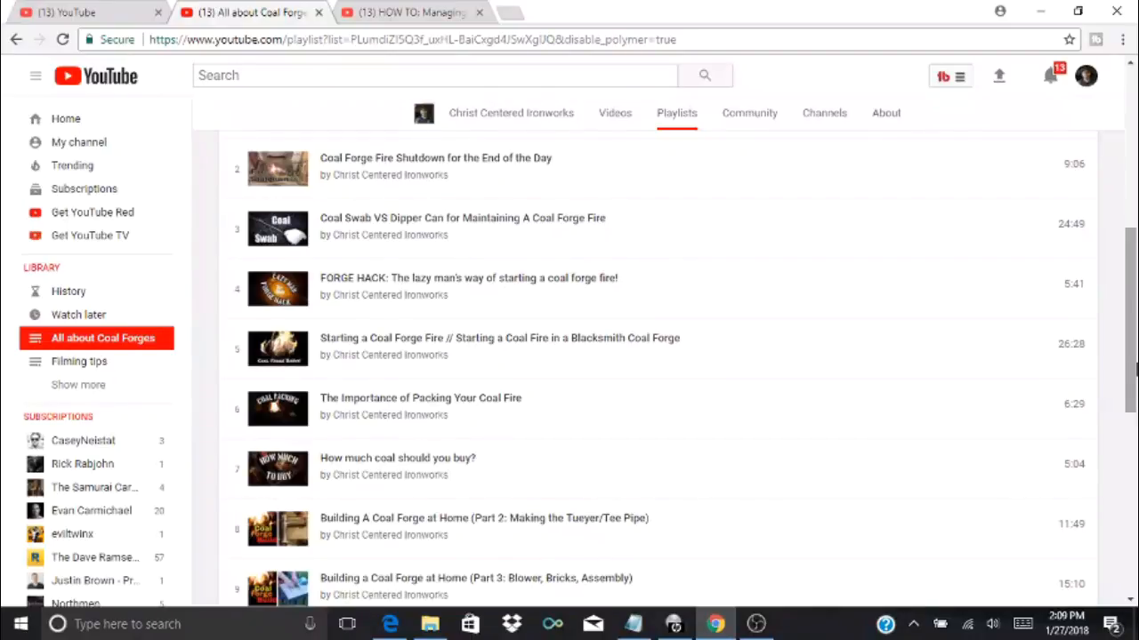
{"action": "left_click_drag", "start_coordinate": [1134, 359], "coordinate": [1132, 292]}
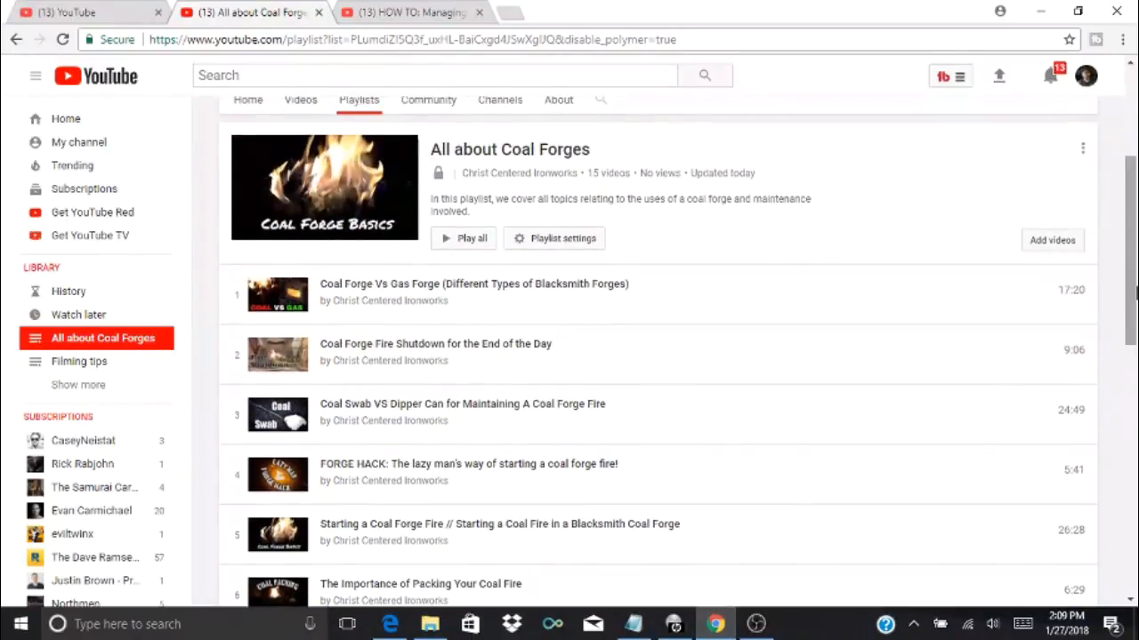
{"action": "left_click", "coordinate": [1050, 279]}
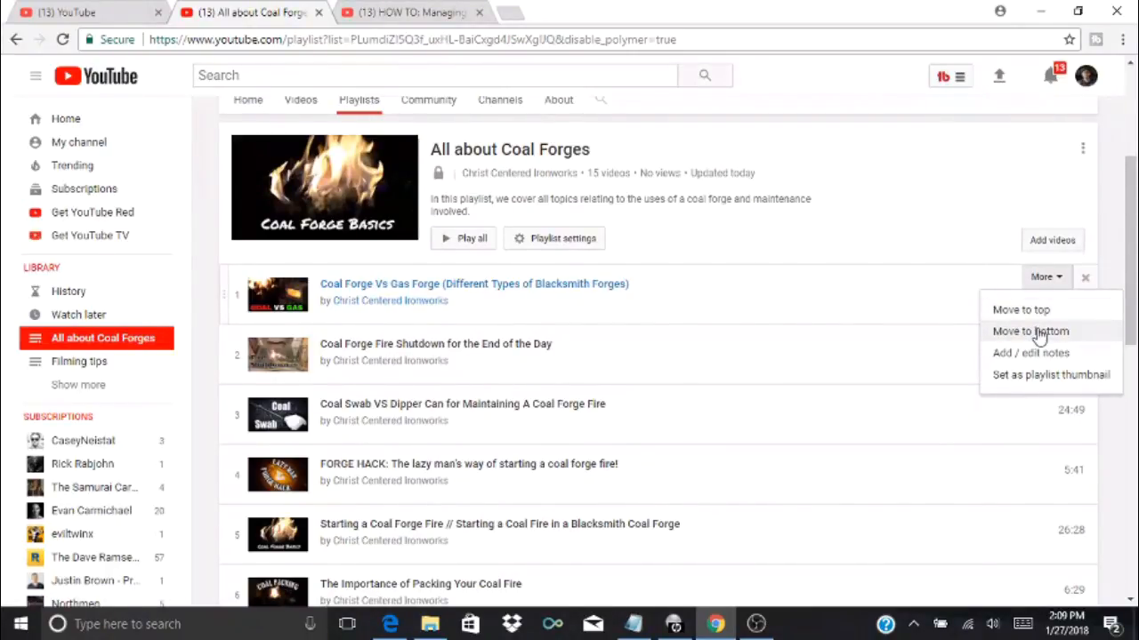
{"action": "left_click", "coordinate": [945, 248]}
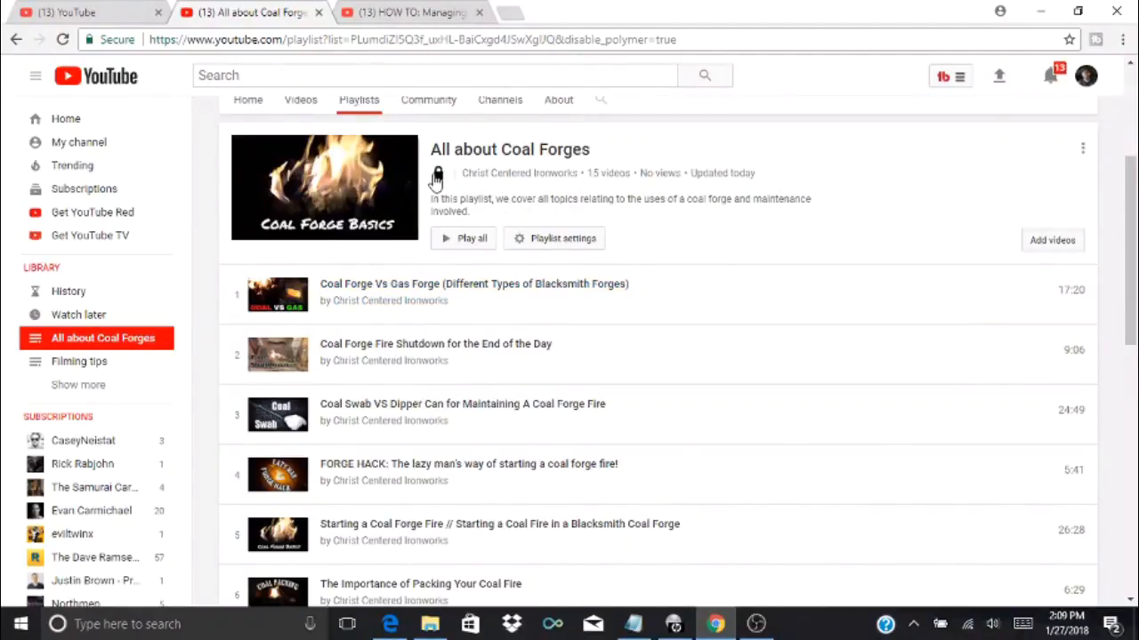
- Change the playlist privacy to Public with manual ordering, and save without adding the recent video matching the auto-add rule
{"action": "mouse_move", "coordinate": [439, 180]}
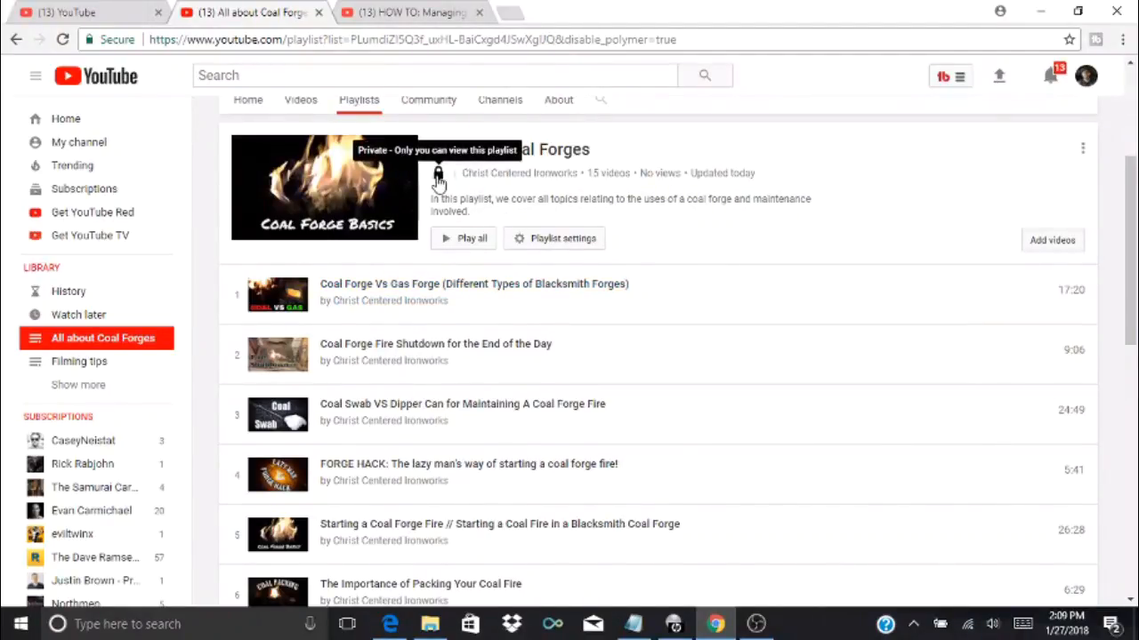
{"action": "left_click", "coordinate": [551, 248]}
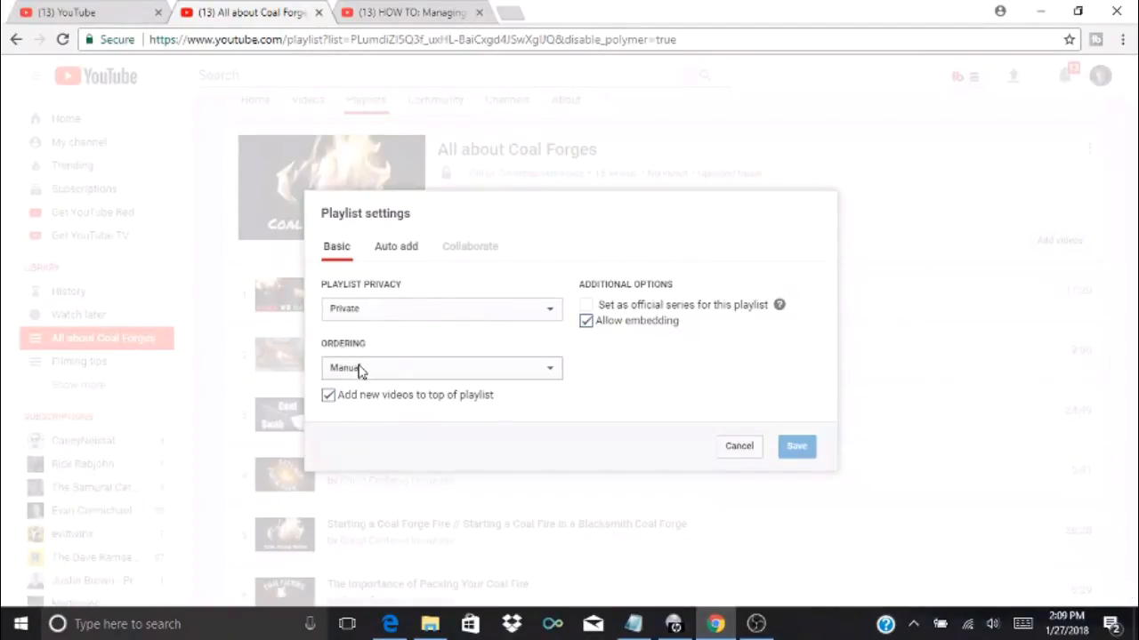
{"action": "left_click", "coordinate": [360, 370]}
{"action": "left_click", "coordinate": [396, 373]}
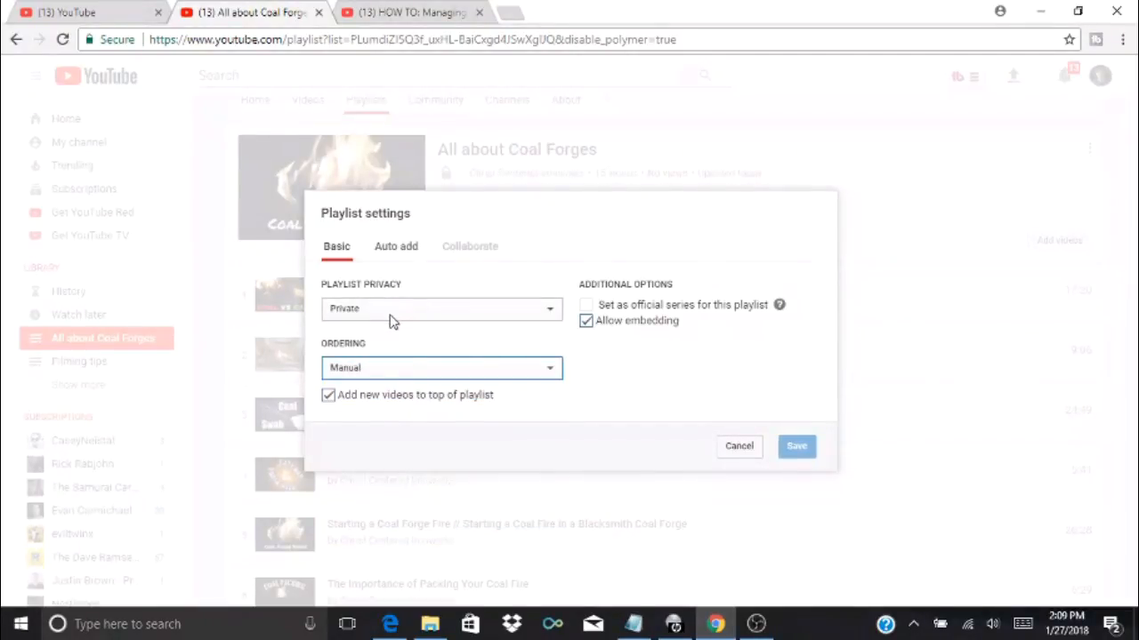
{"action": "left_click", "coordinate": [392, 321]}
{"action": "left_click", "coordinate": [391, 334]}
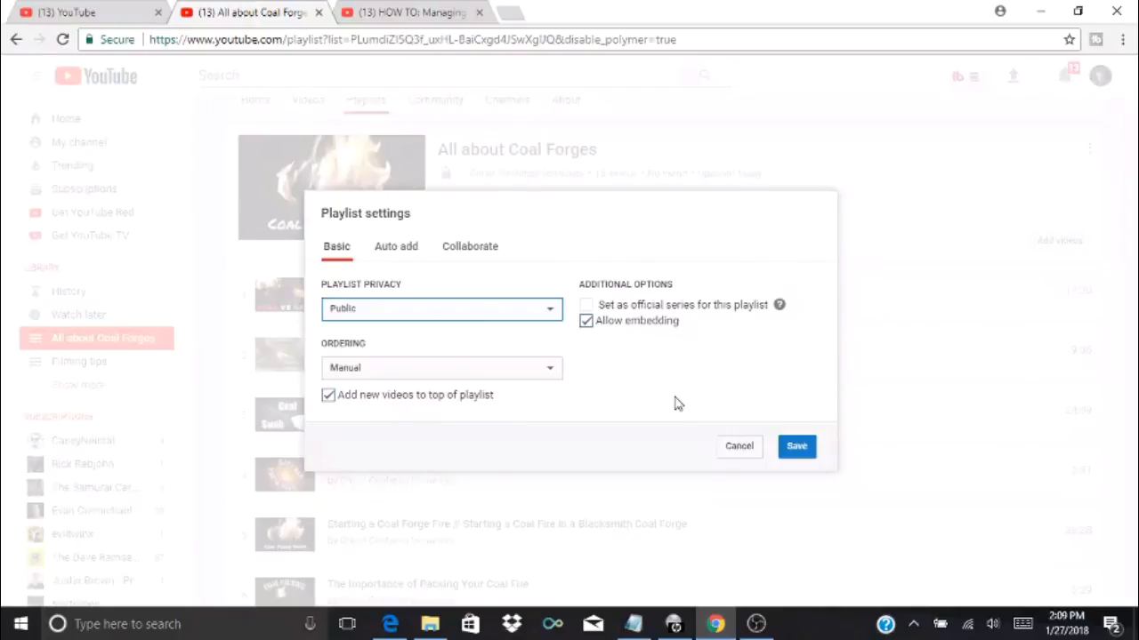
{"action": "left_click", "coordinate": [797, 450]}
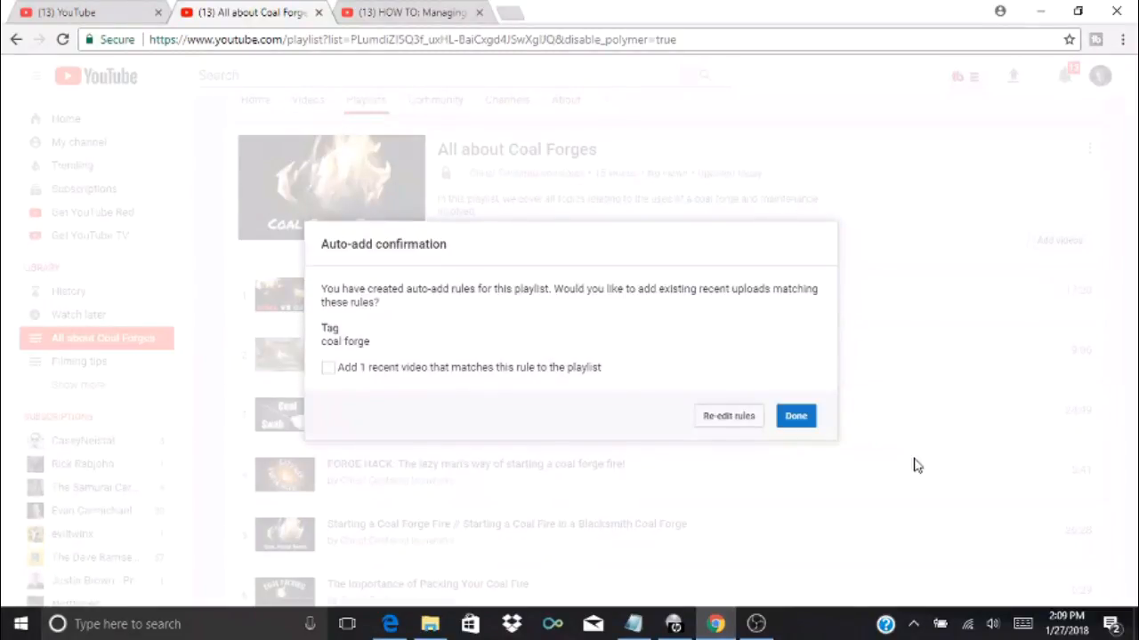
{"action": "left_click", "coordinate": [796, 417]}
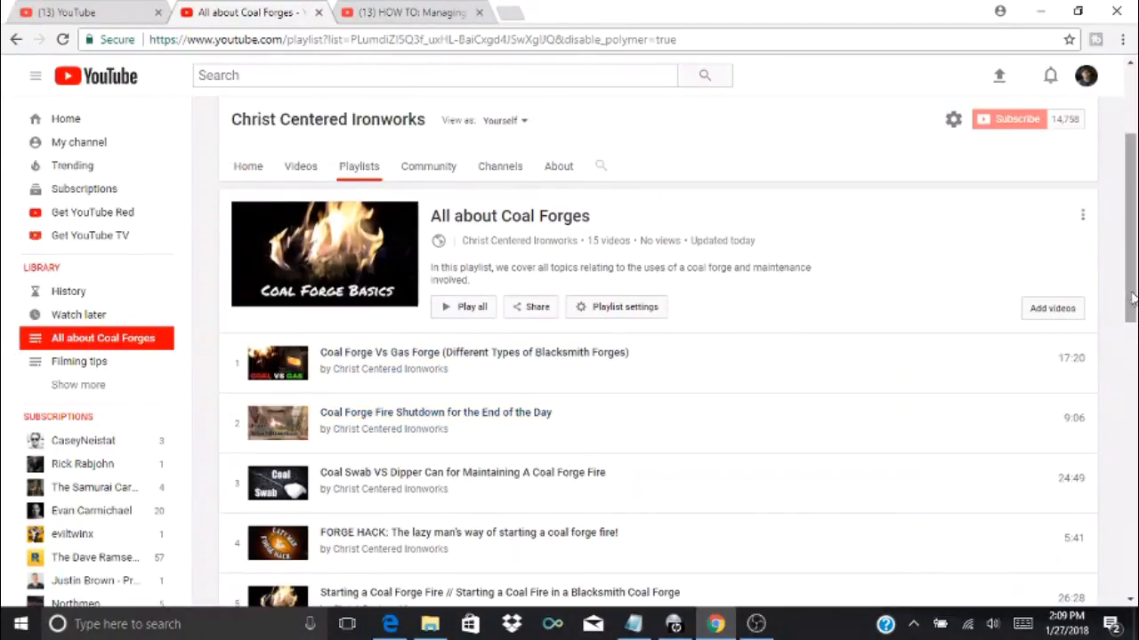
- View the channel's home page as a new visitor and pause the featured video
{"action": "left_click_drag", "start_coordinate": [1136, 299], "coordinate": [1136, 262]}
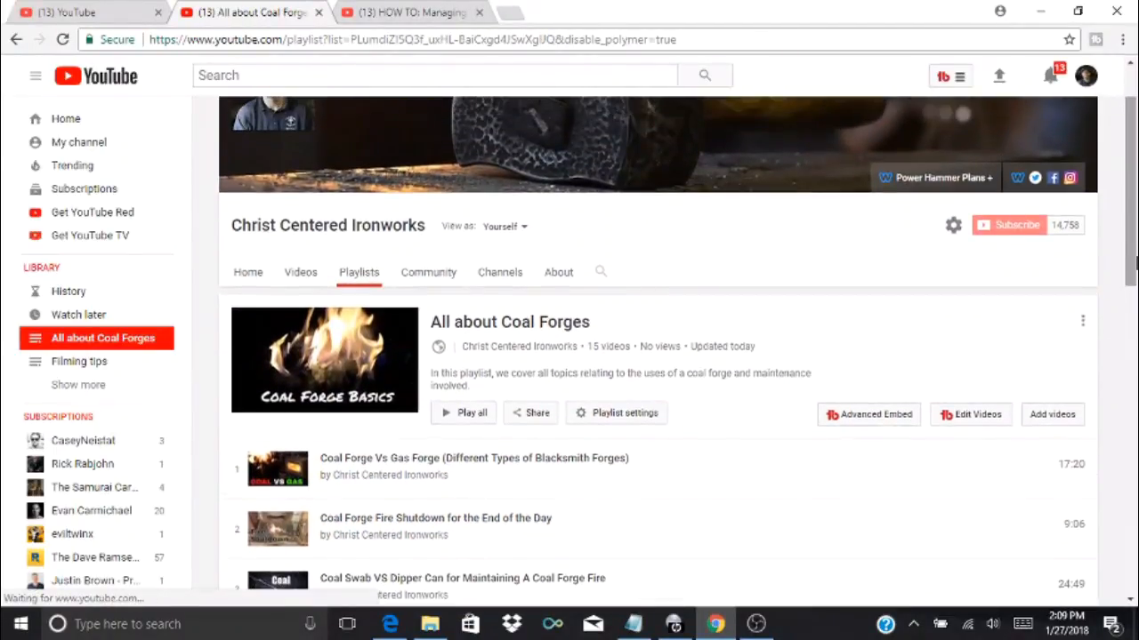
{"action": "left_click", "coordinate": [248, 275]}
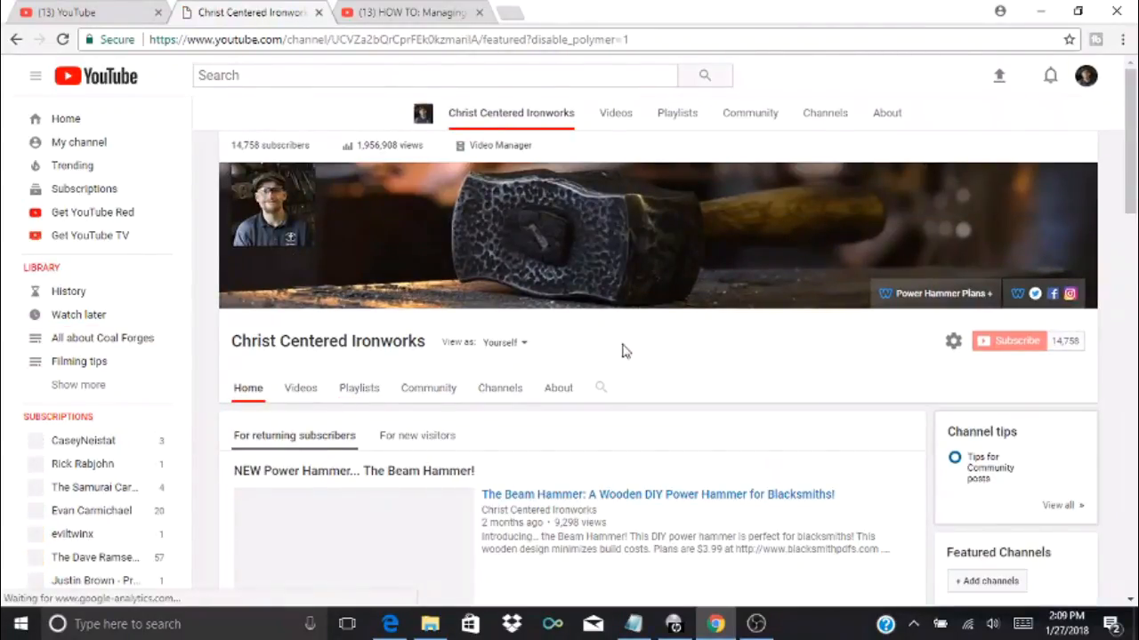
{"action": "left_click", "coordinate": [521, 312]}
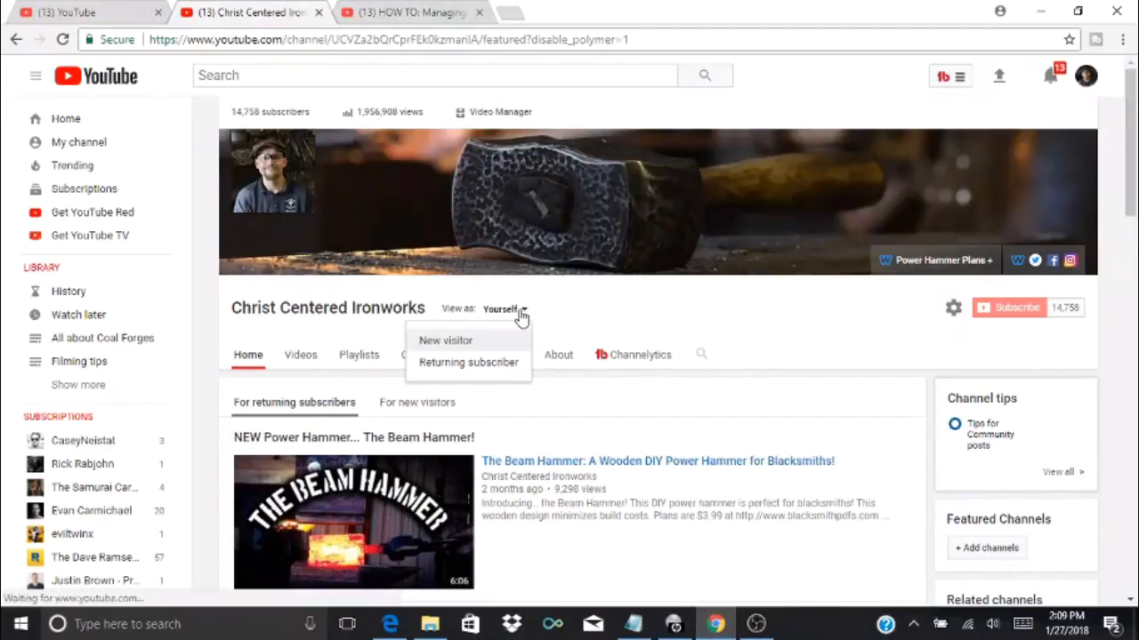
{"action": "left_click", "coordinate": [472, 342]}
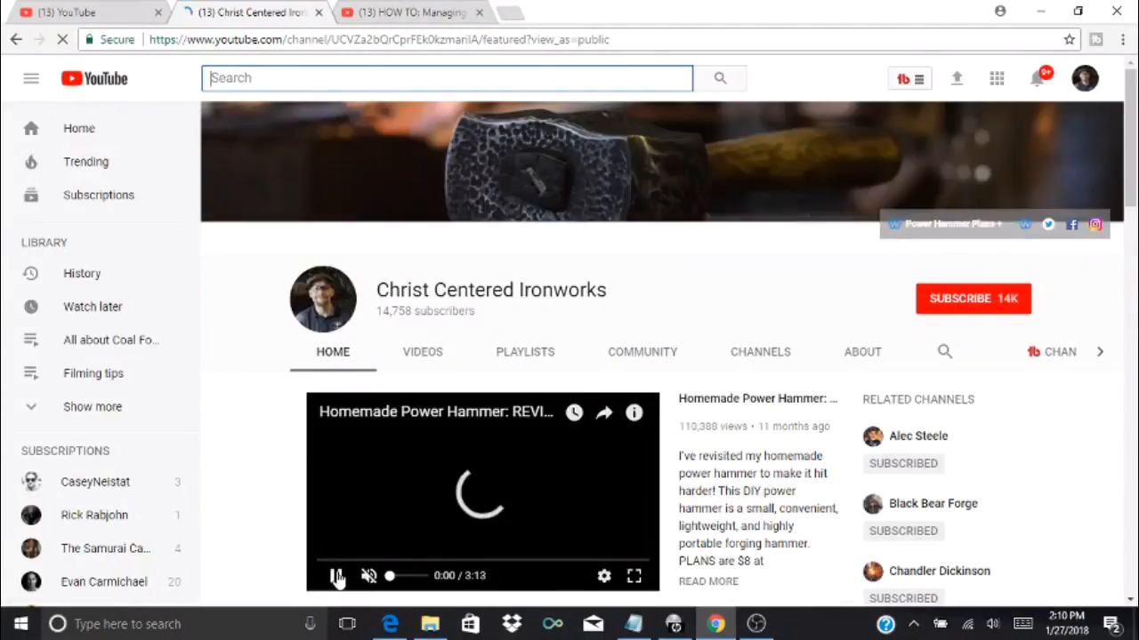
{"action": "left_click", "coordinate": [336, 578]}
- Browse the created playlists section on the channel's home page for the coal forge playlist
{"action": "left_click_drag", "start_coordinate": [1135, 171], "coordinate": [1133, 394]}
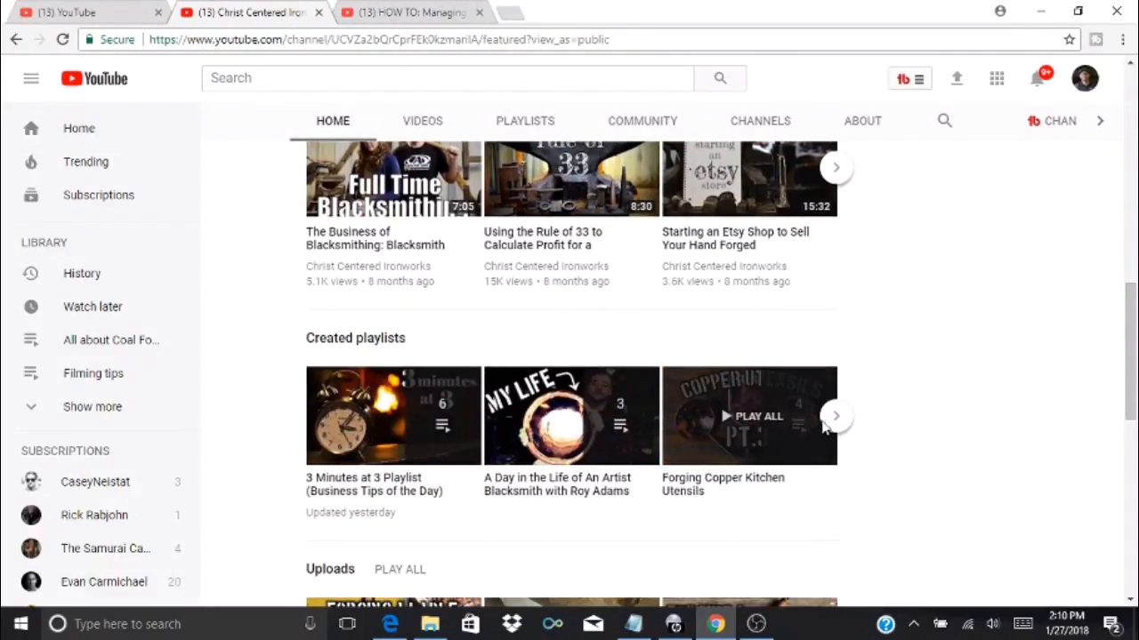
{"action": "left_click", "coordinate": [835, 418]}
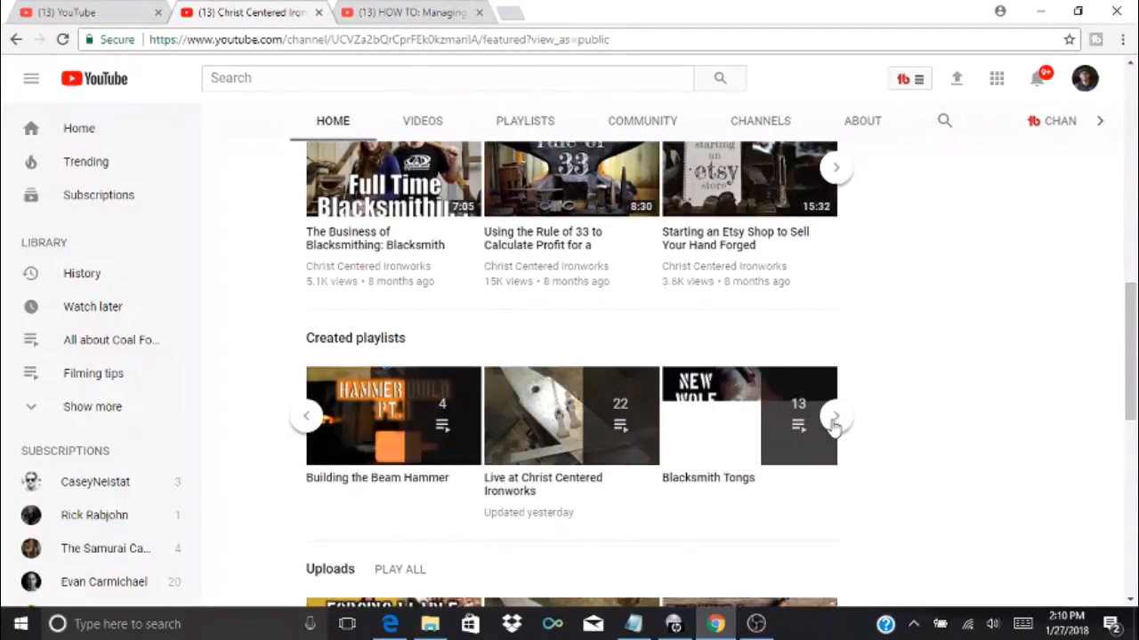
{"action": "left_click", "coordinate": [835, 418]}
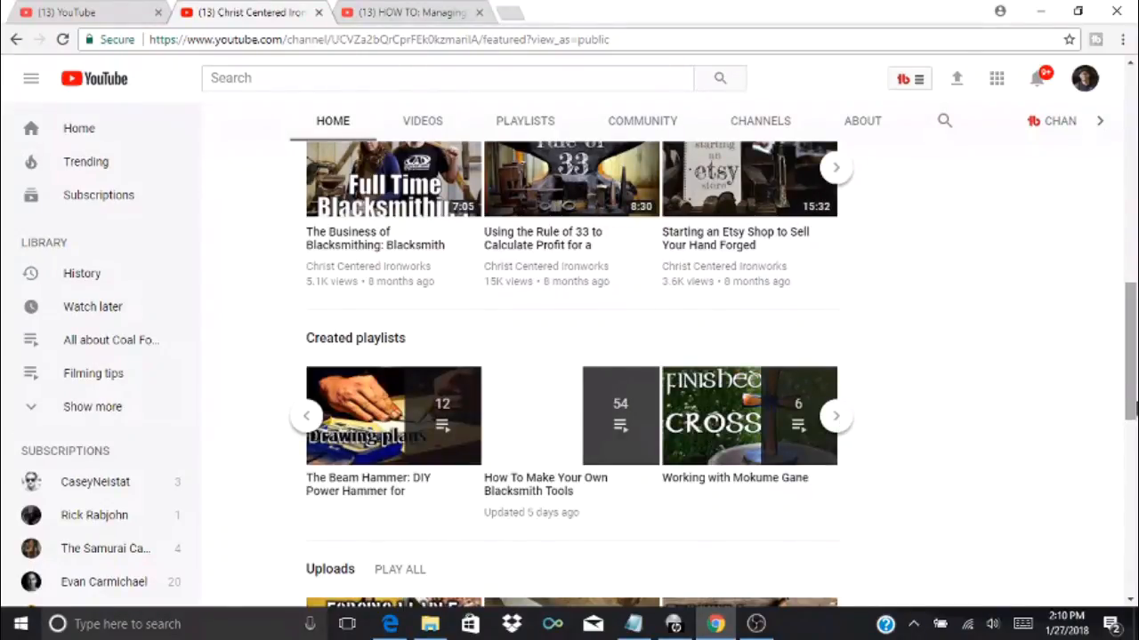
{"action": "left_click_drag", "start_coordinate": [1132, 351], "coordinate": [1132, 121]}
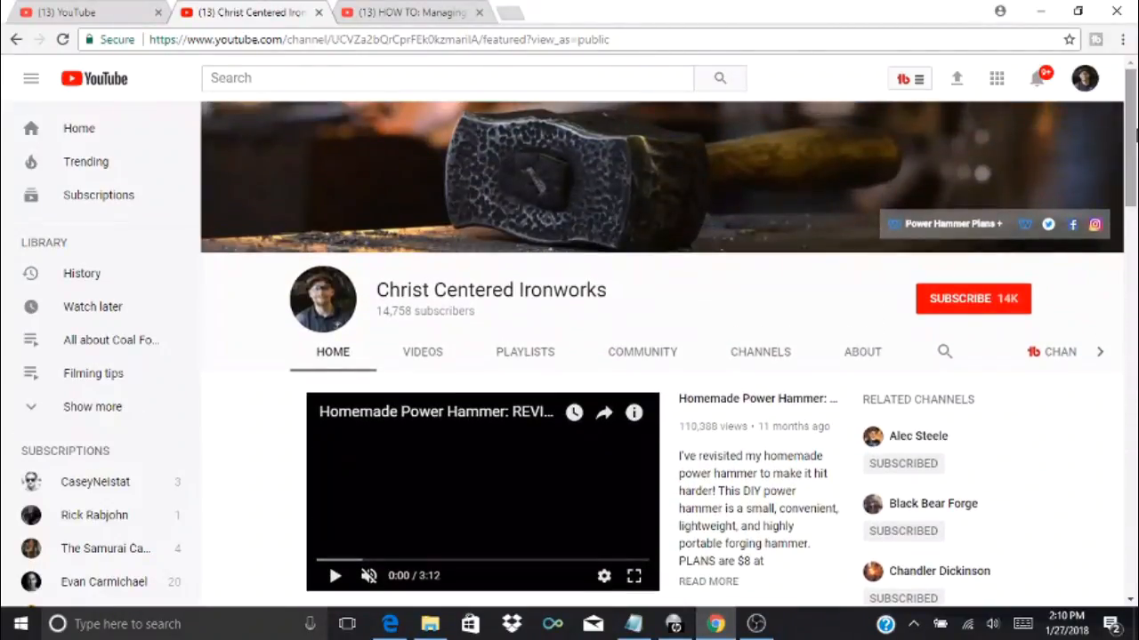
- Open "All about Coal Forges" from the channel's created playlists, pause playback and look through its video list
{"action": "left_click", "coordinate": [541, 355]}
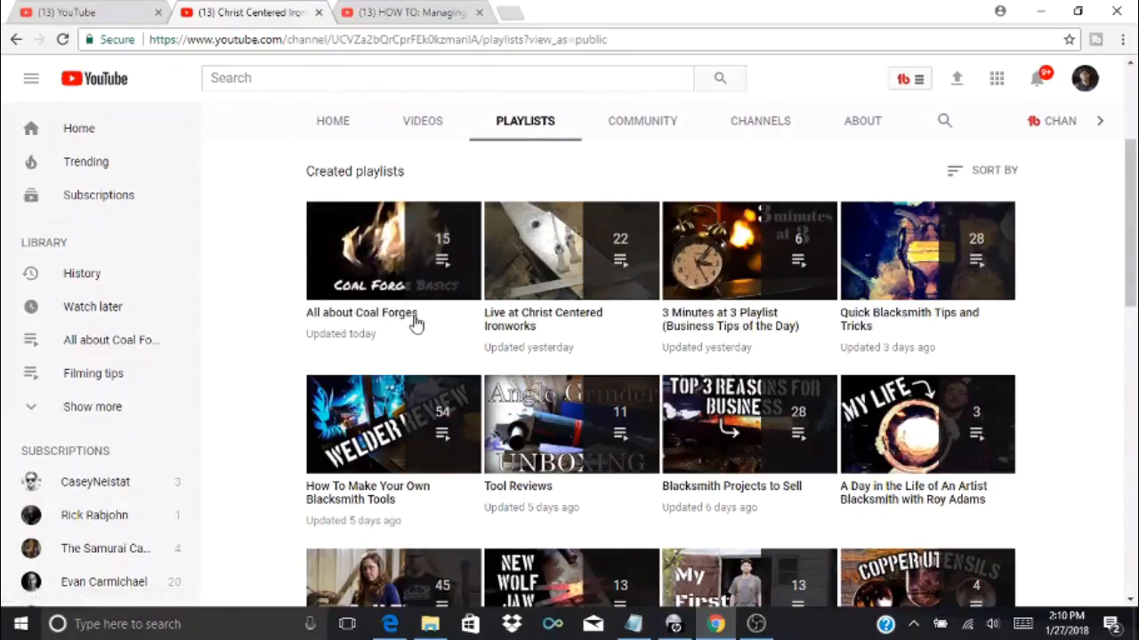
{"action": "left_click", "coordinate": [347, 269]}
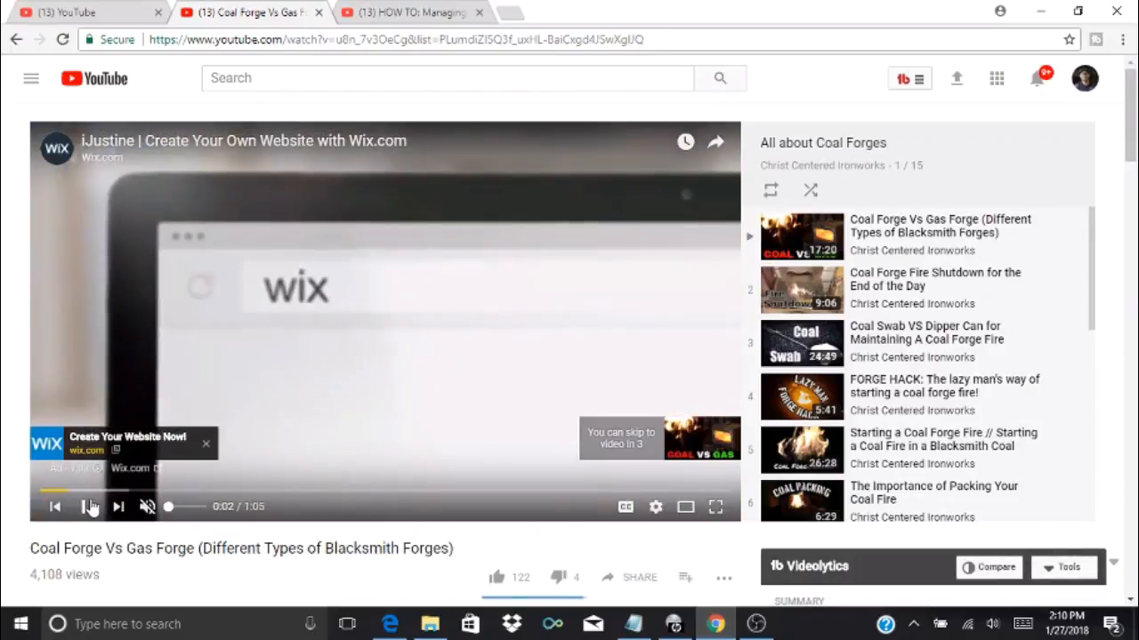
{"action": "left_click", "coordinate": [87, 508]}
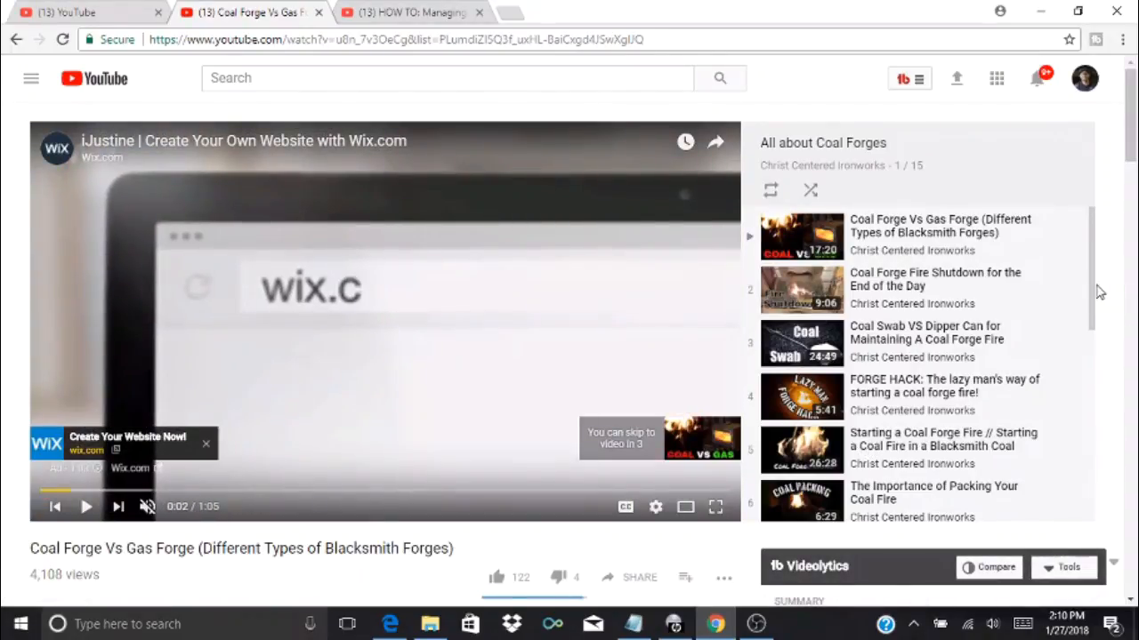
{"action": "left_click_drag", "start_coordinate": [1094, 292], "coordinate": [1095, 432]}
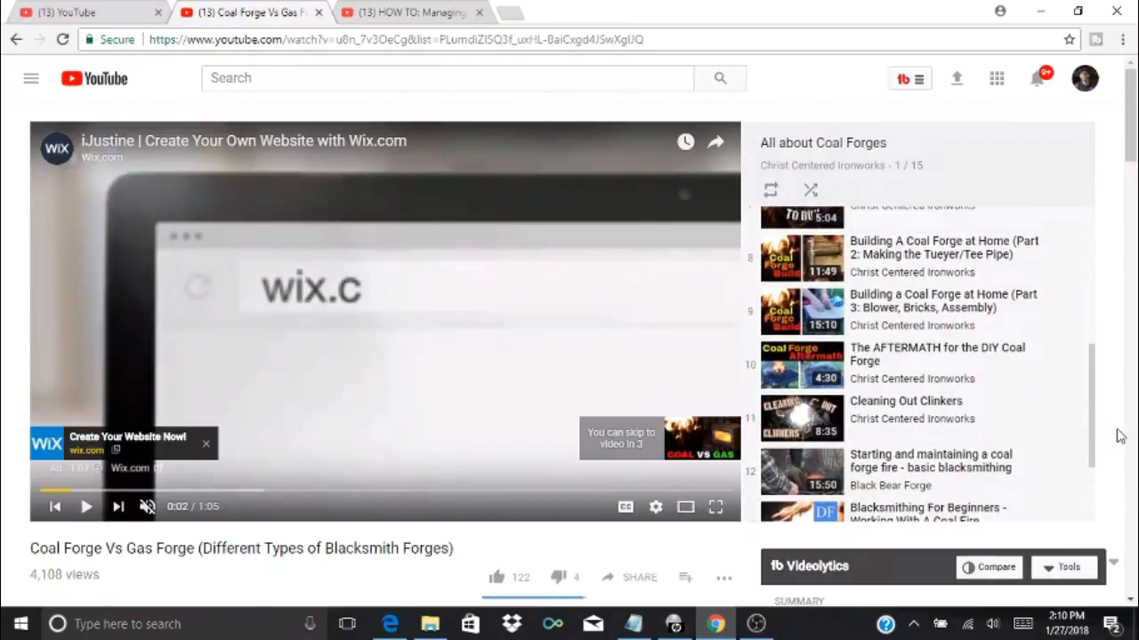